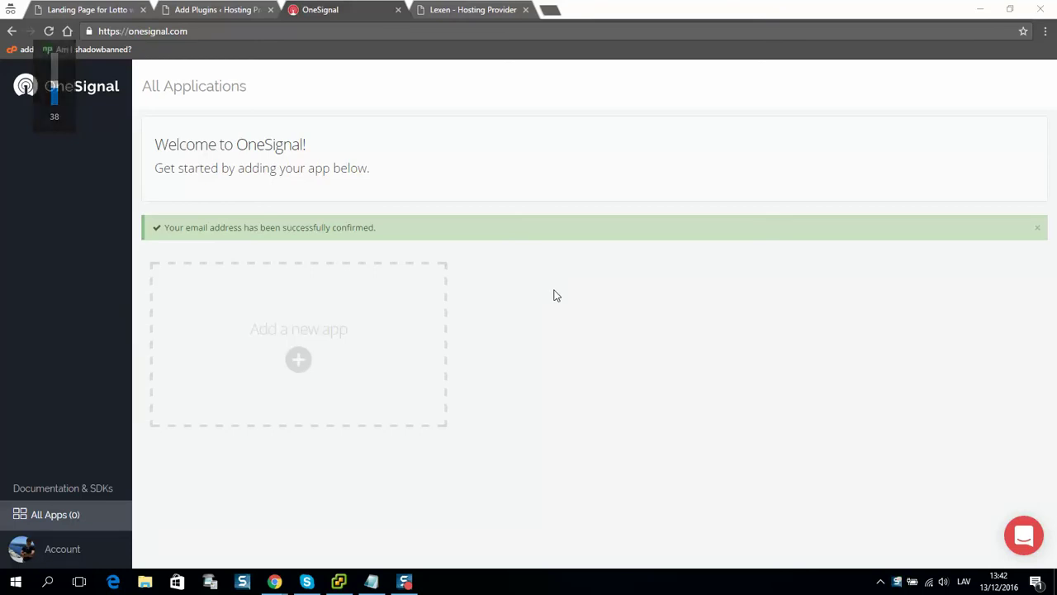
Install the OneSignal - Free Web Push Notifications plugin on the WordPress site and activate it.
left_click(454, 15)
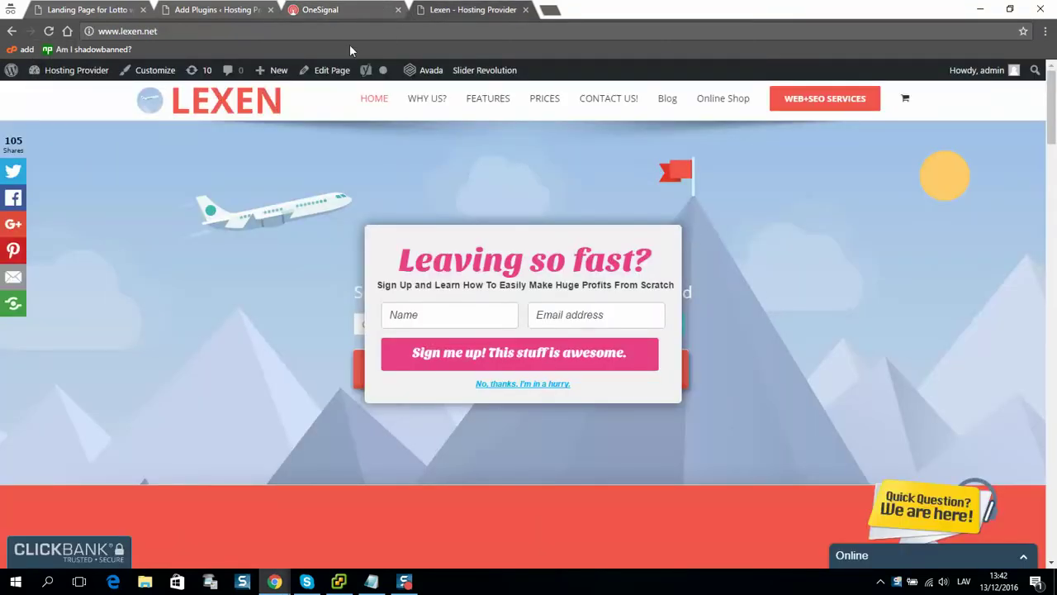
left_click(225, 17)
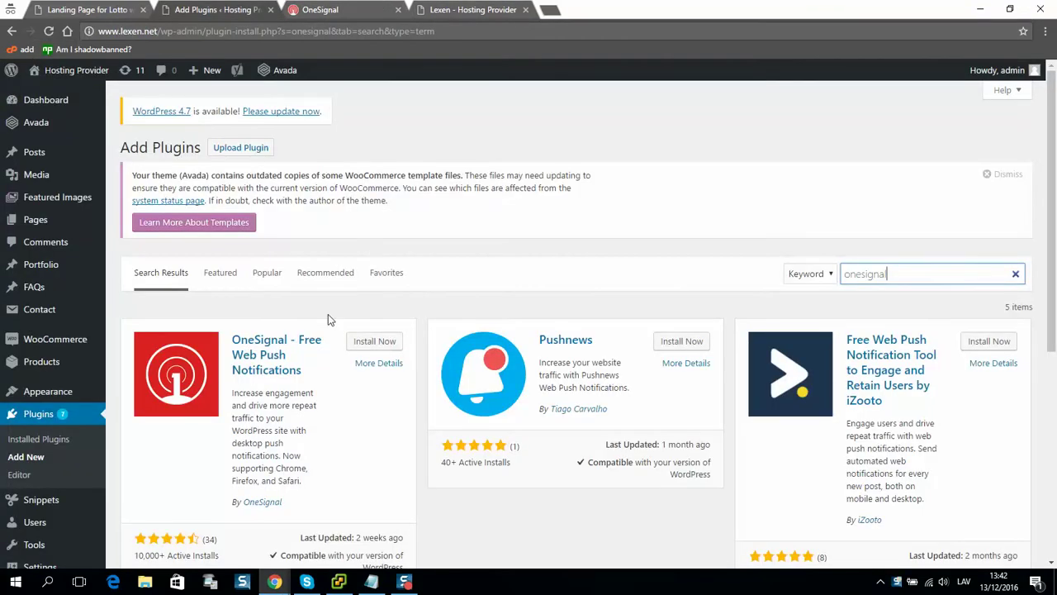
scroll(248, 347, "down", 1)
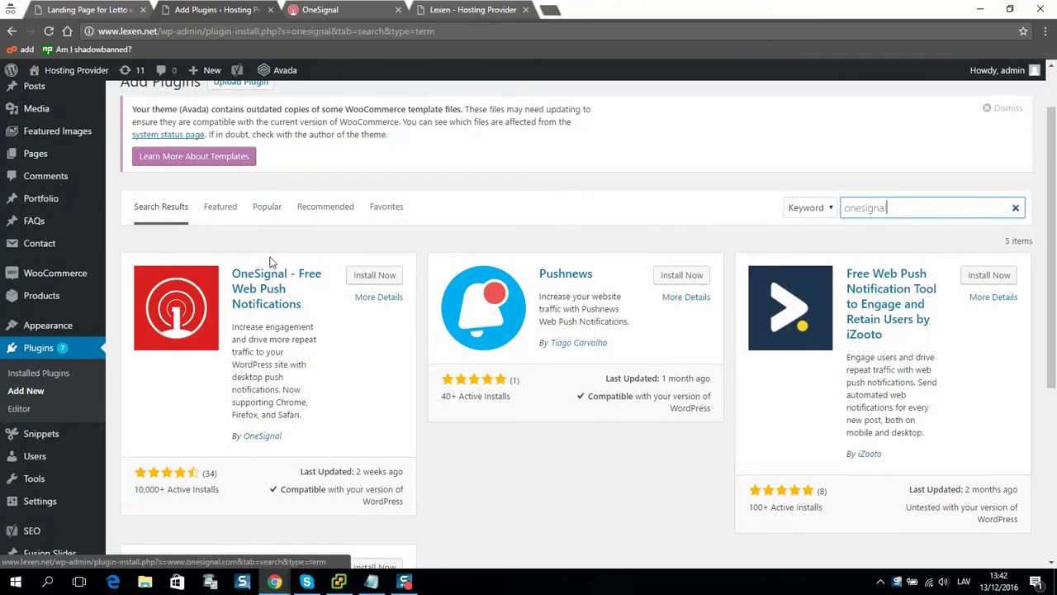
left_click(372, 275)
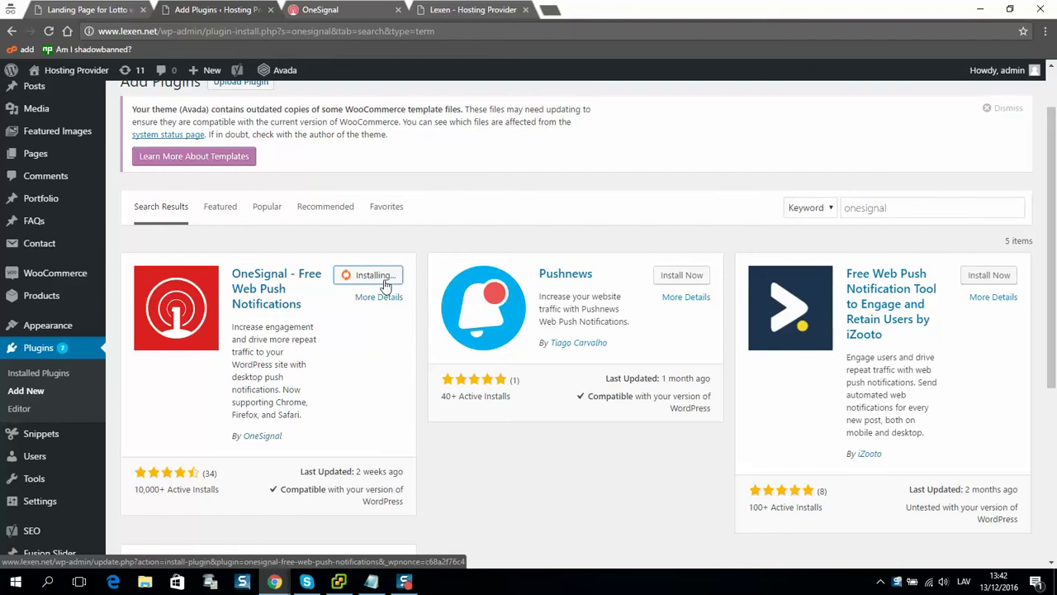
scroll(376, 261, "down", 2)
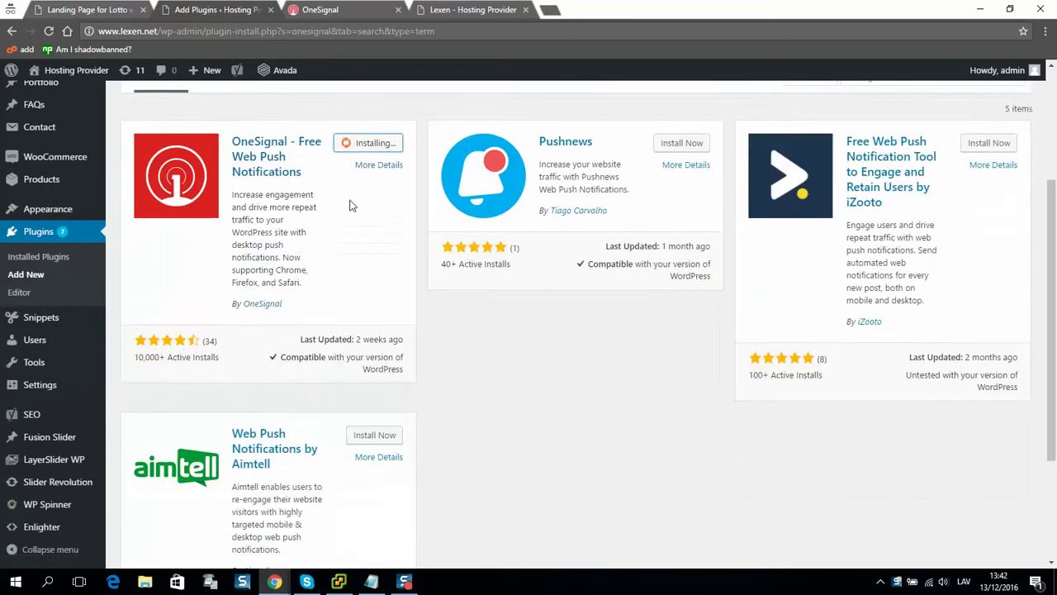
scroll(354, 206, "up", 2)
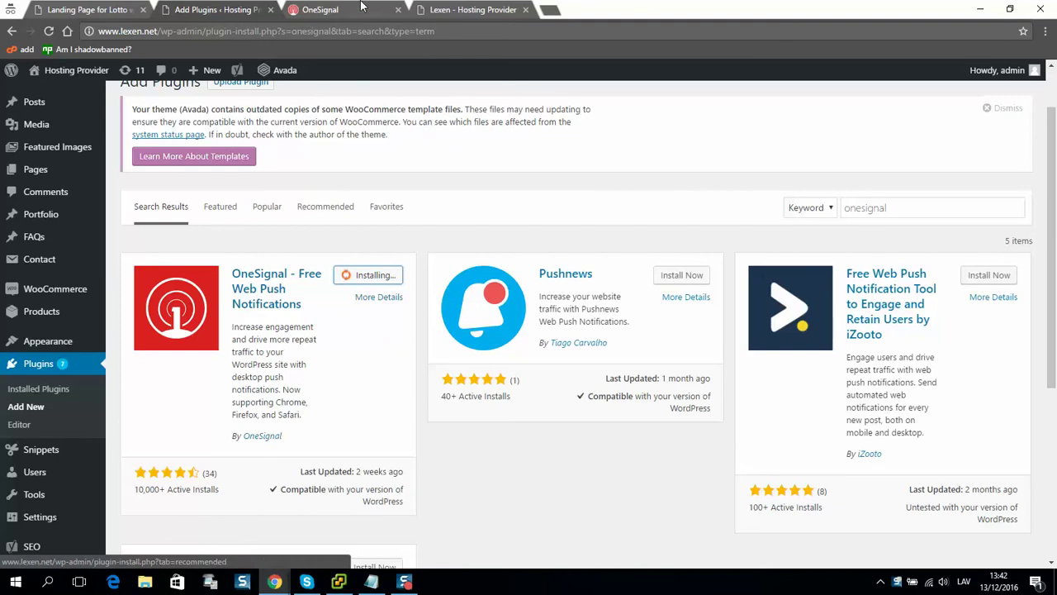
key("ctrl+Tab")
left_click(229, 16)
left_click(380, 278)
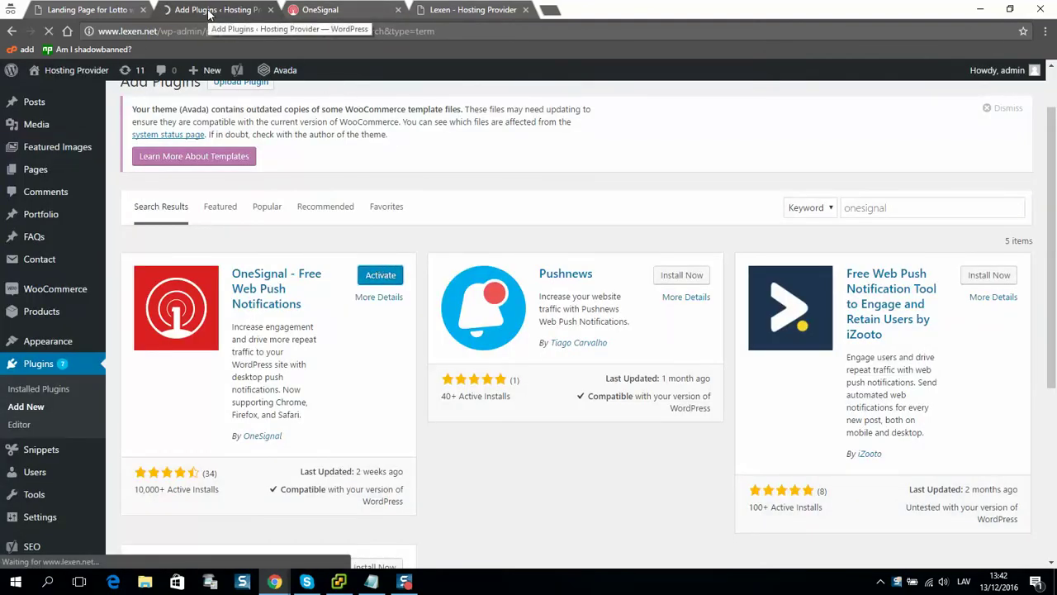
key("XF86AudioLowerVolume")
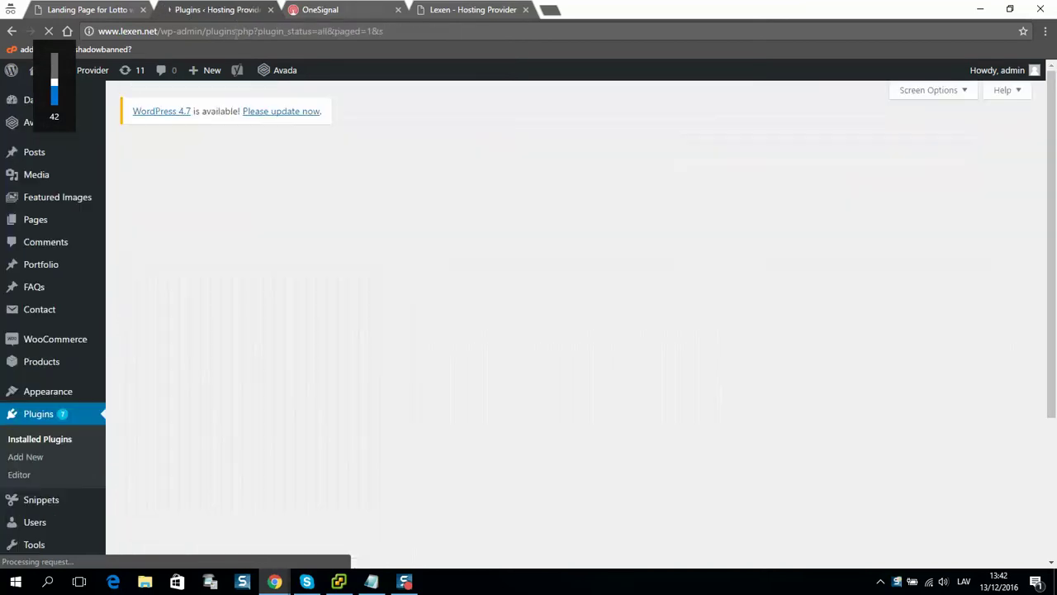
Open the OneSignal Push plugin's page in the WordPress admin.
scroll(282, 377, "down", 3)
scroll(148, 331, "up", 2)
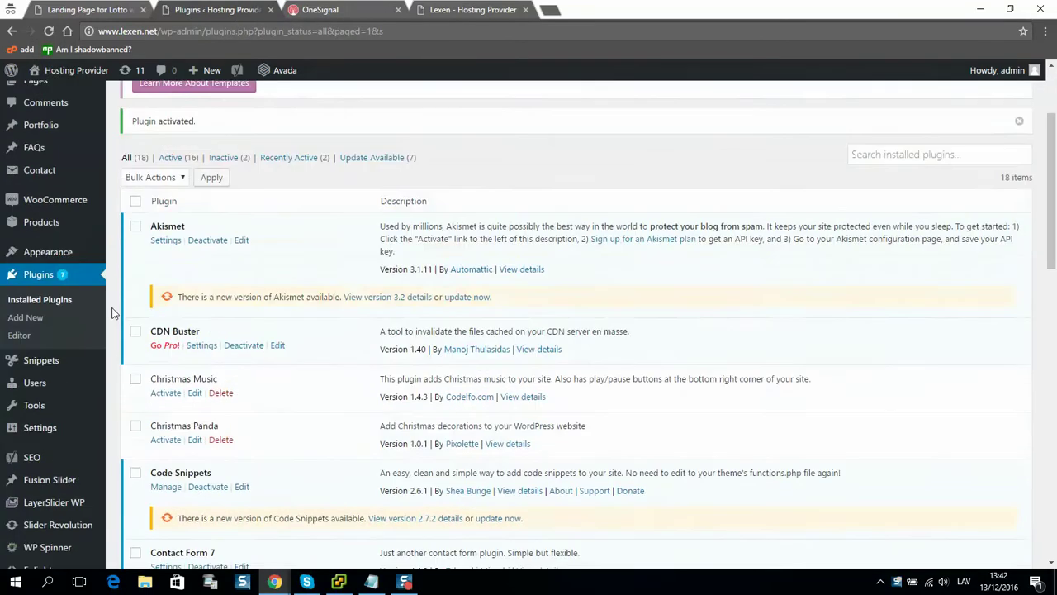
scroll(80, 388, "down", 1)
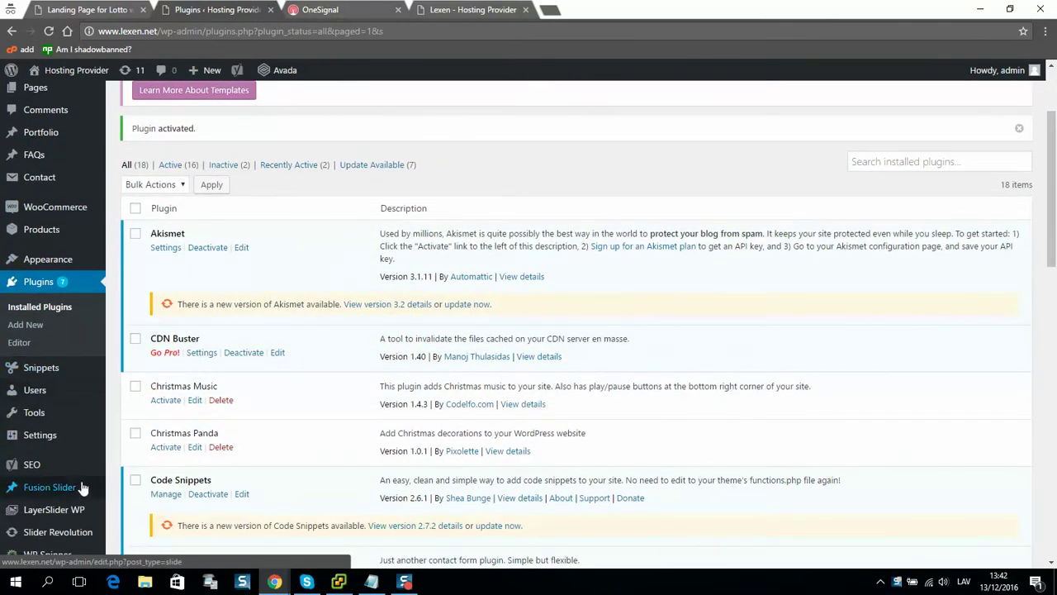
scroll(91, 512, "down", 3)
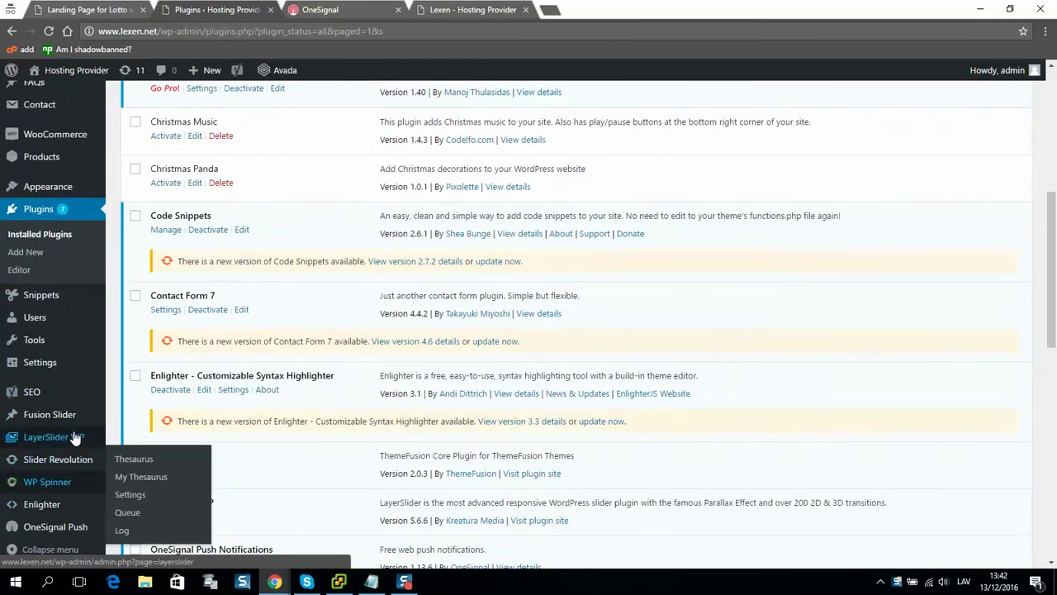
scroll(49, 438, "down", 2)
scroll(66, 306, "up", 3)
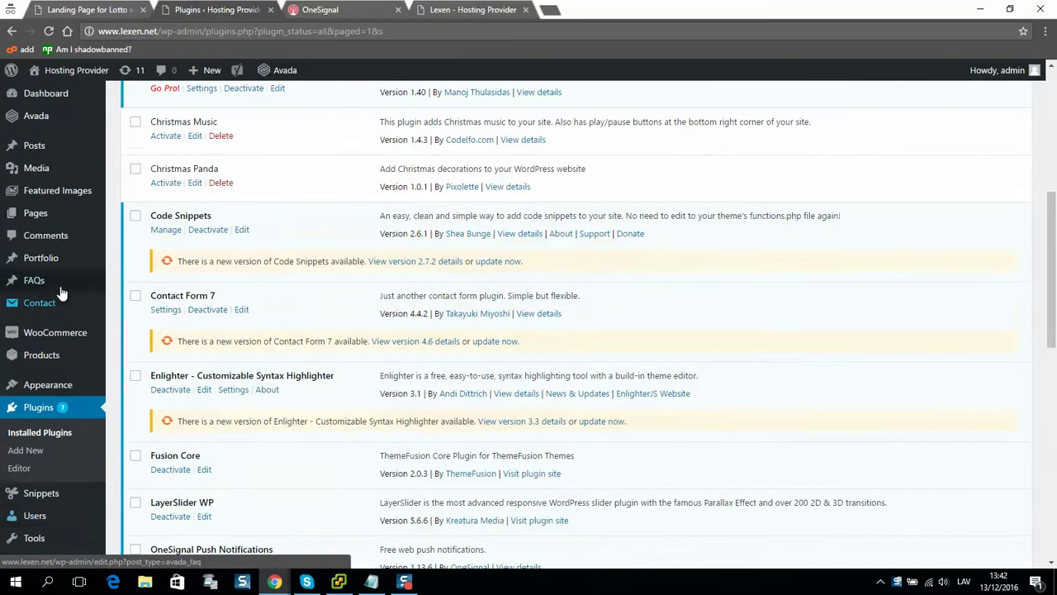
scroll(52, 231, "up", 2)
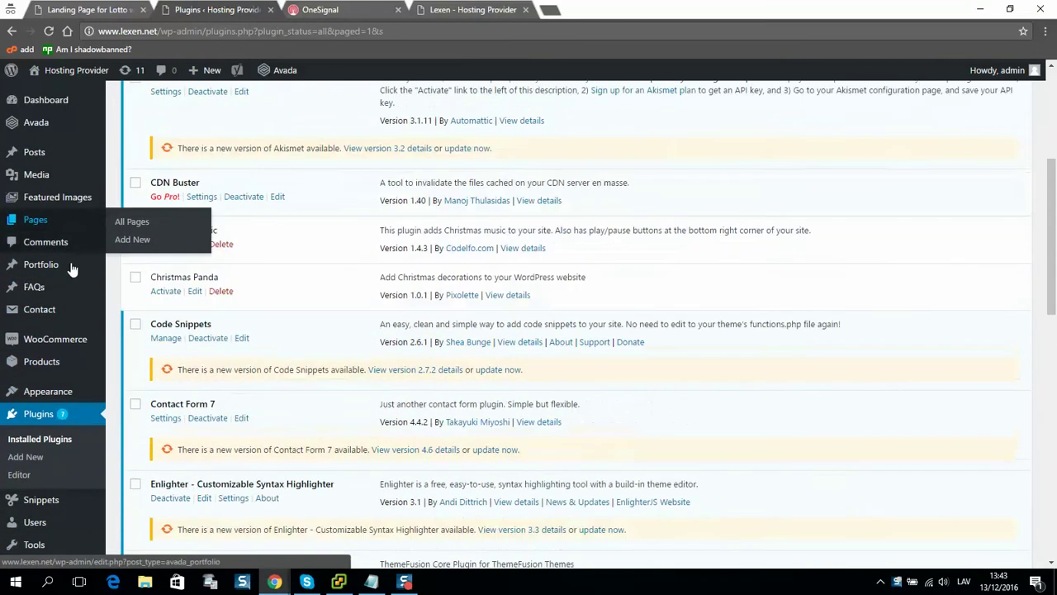
scroll(78, 405, "down", 3)
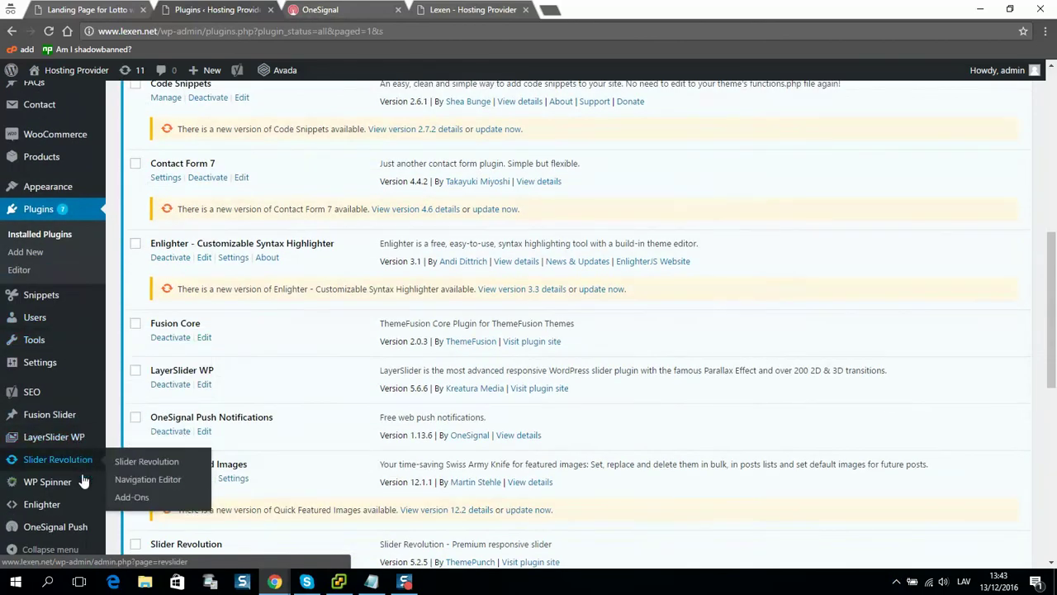
left_click(18, 532)
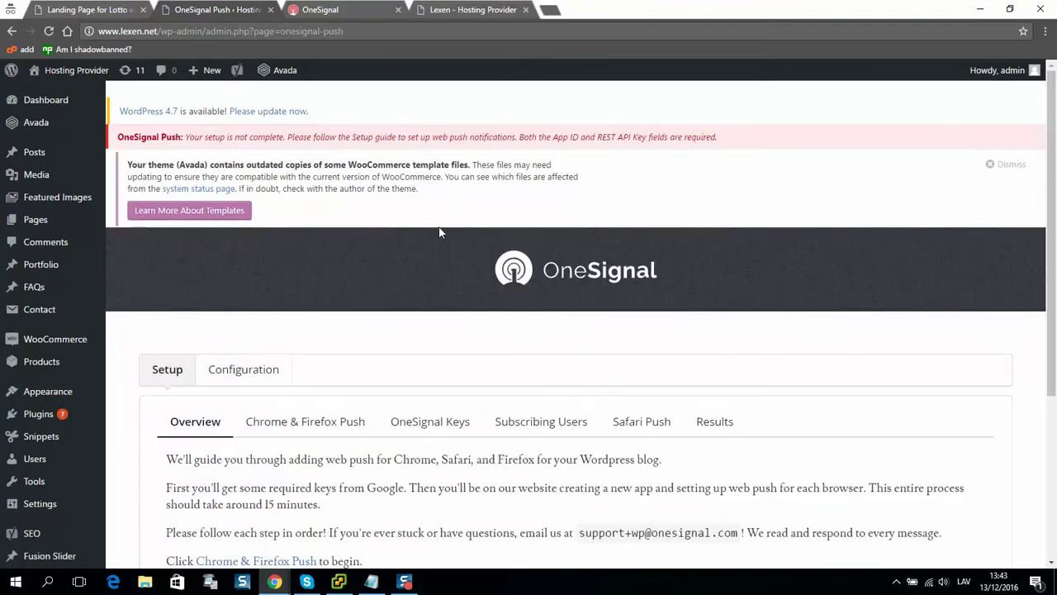
Display the OneSignal plugin's configuration at the account settings with the App ID and REST API Key fields.
scroll(322, 223, "down", 3)
scroll(331, 281, "up", 2)
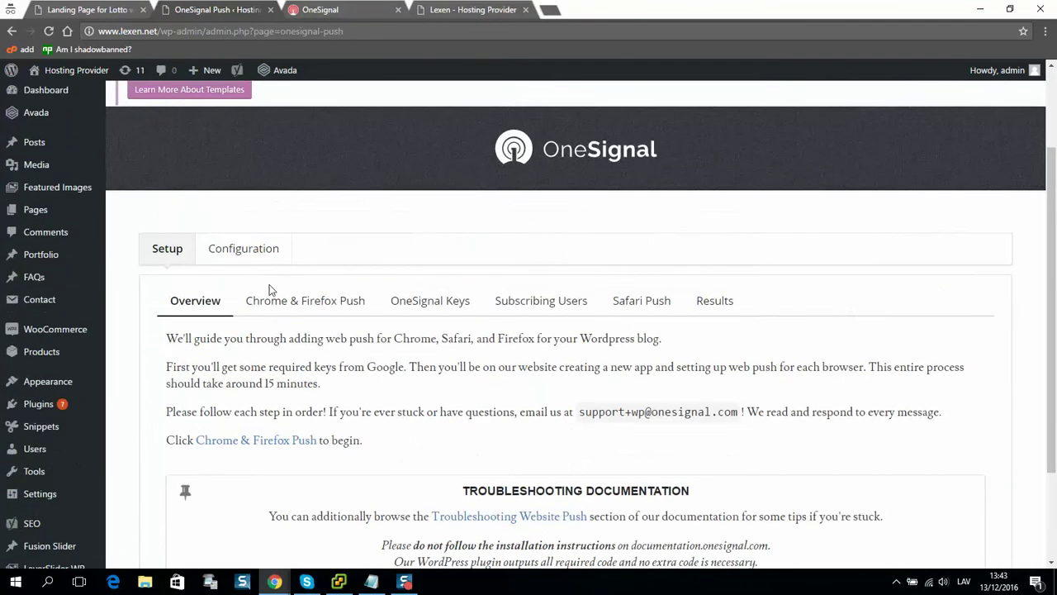
left_click(255, 243)
scroll(255, 223, "down", 2)
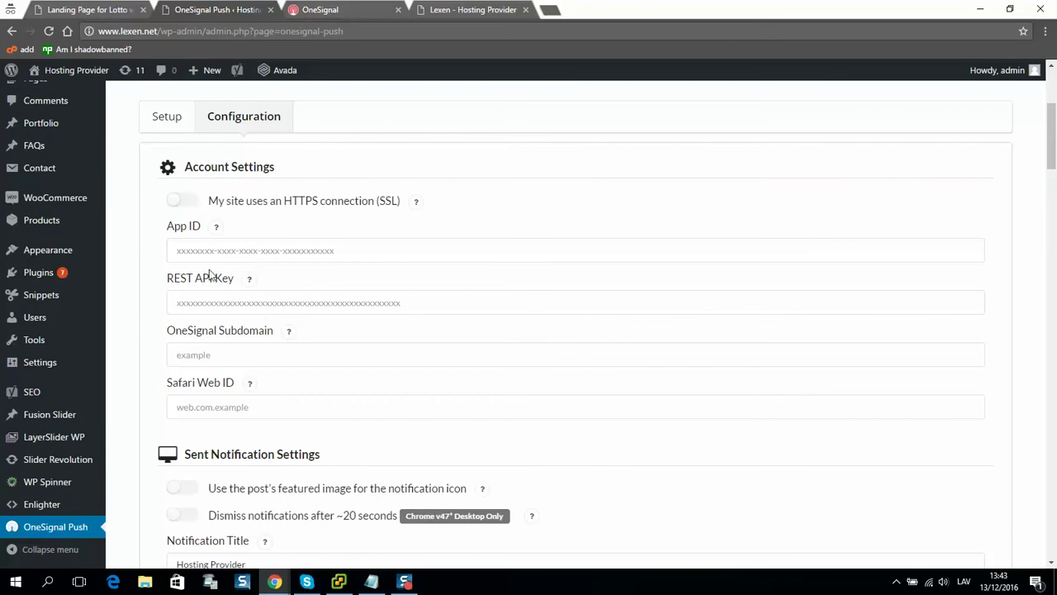
Create a new app named Lexen.NET in the OneSignal account.
left_click(322, 10)
left_click(213, 12)
left_click(326, 11)
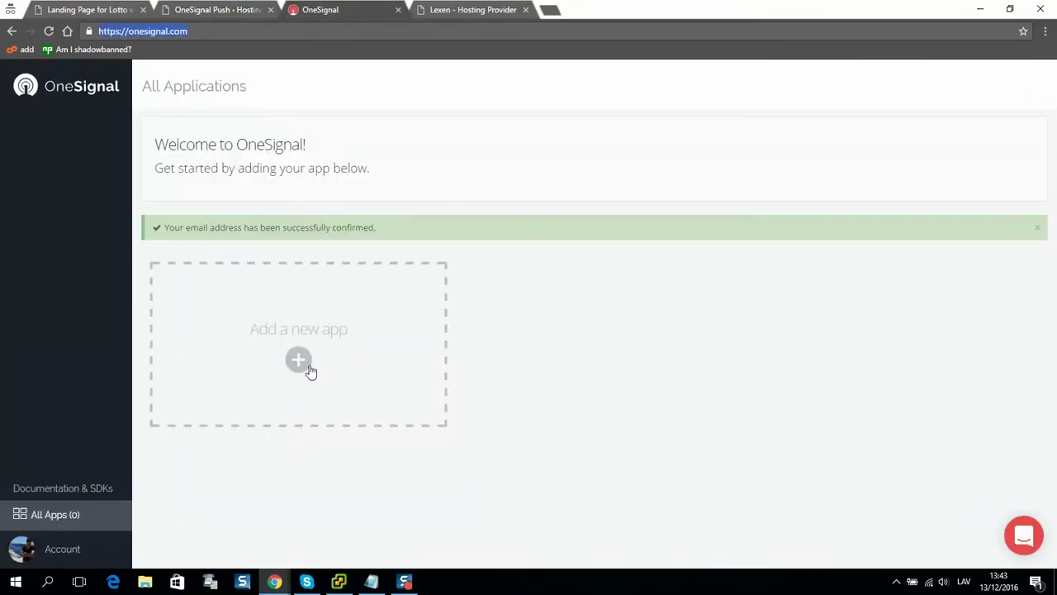
left_click(388, 375)
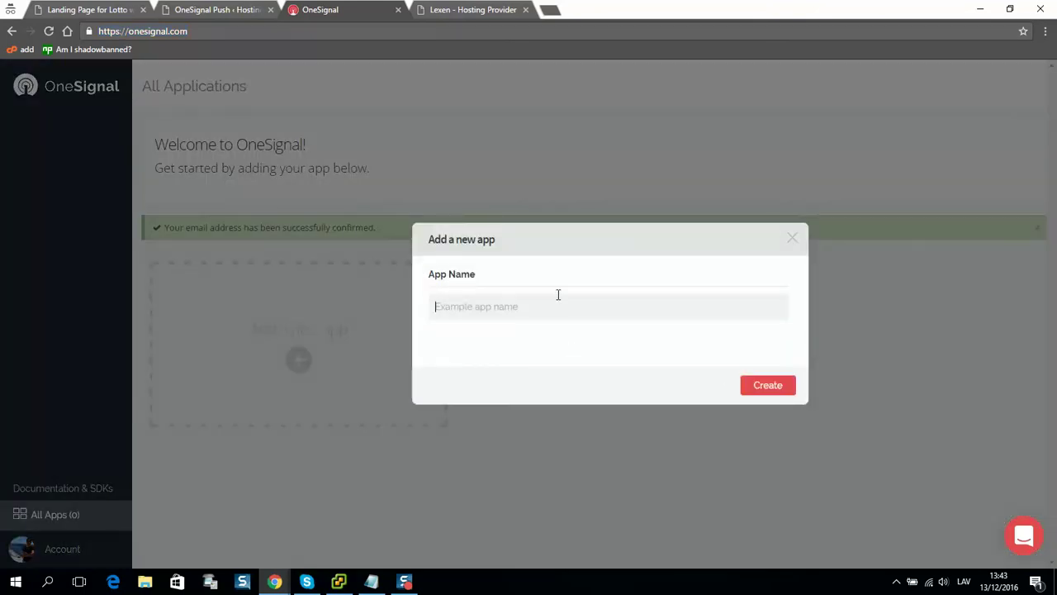
type("Lexen.NET")
left_click(745, 394)
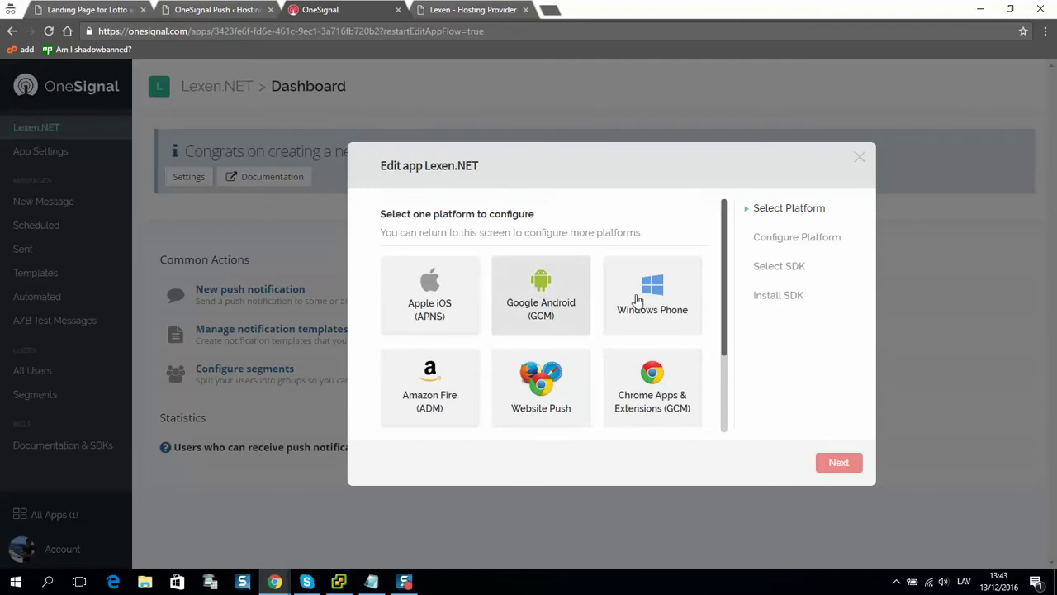
Choose Website Push as the platform for the Lexen.NET app and continue.
scroll(627, 331, "down", 2)
scroll(613, 371, "up", 2)
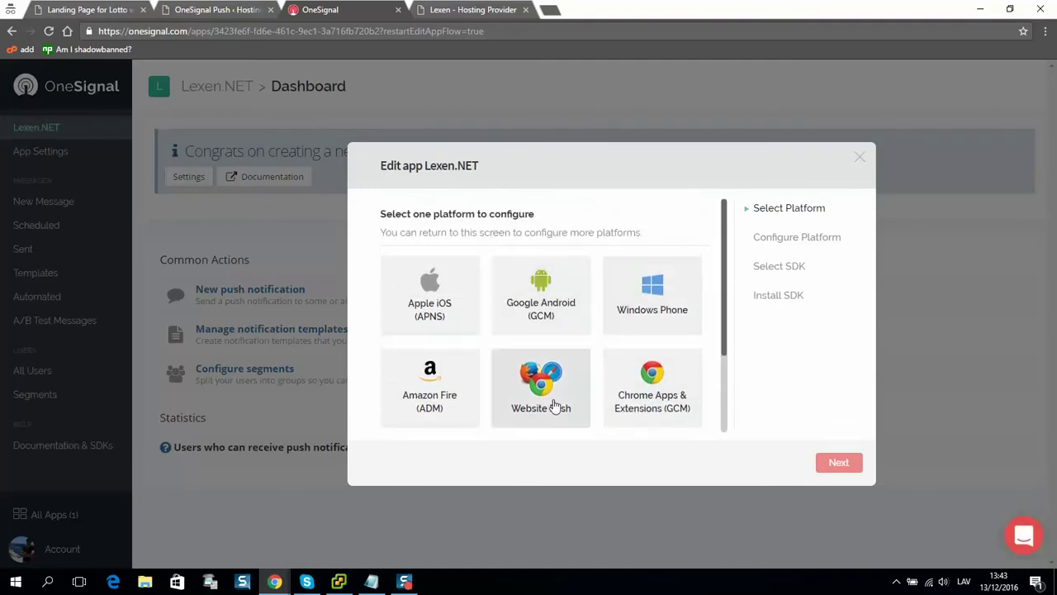
left_click(545, 381)
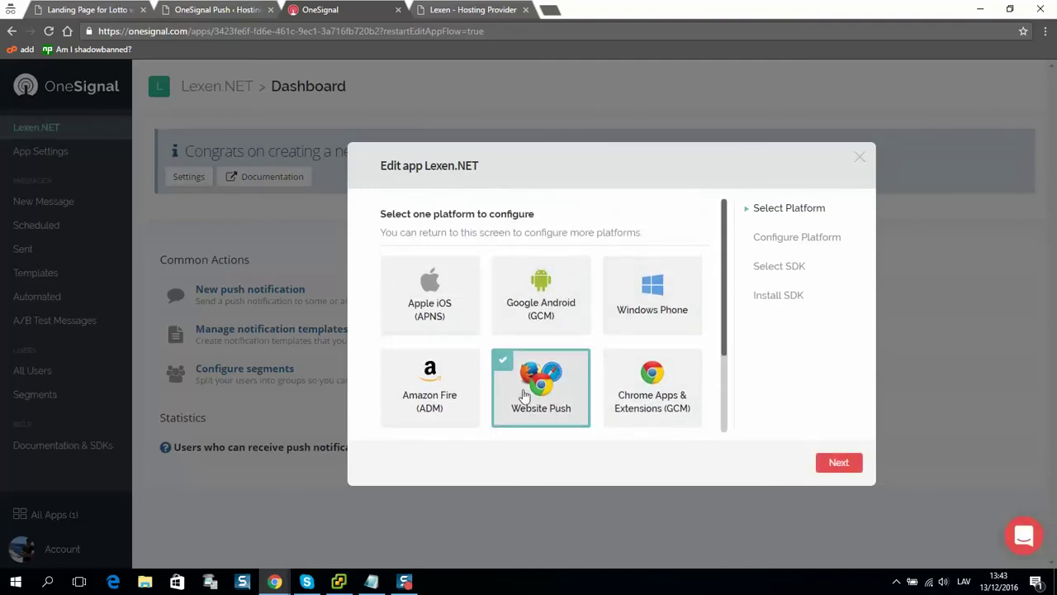
left_click(838, 467)
Select Google Chrome & Mozilla Firefox as the browser platform and proceed to its push configuration.
left_click(459, 324)
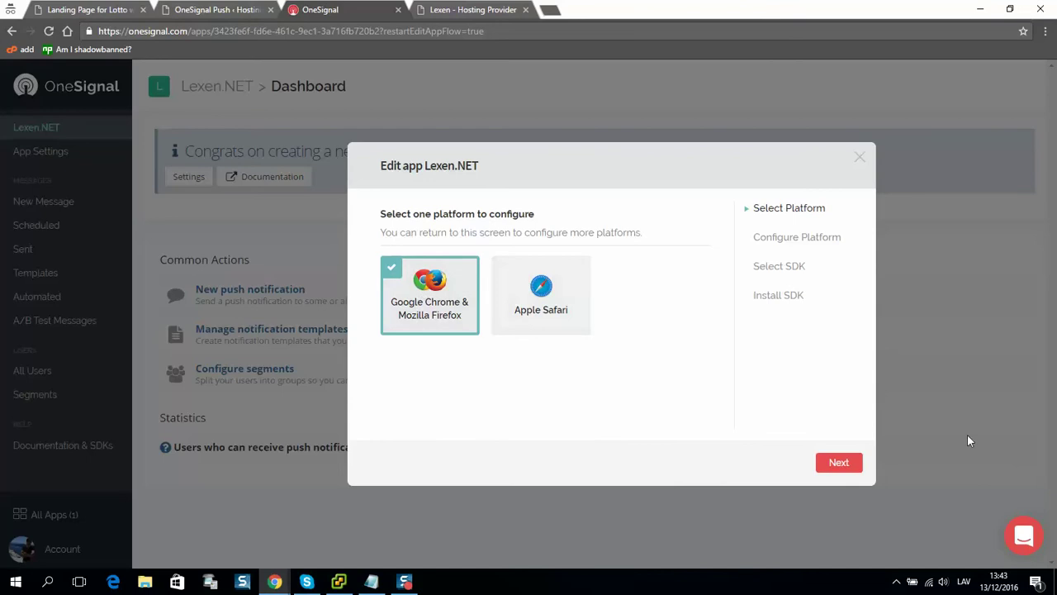
left_click(588, 332)
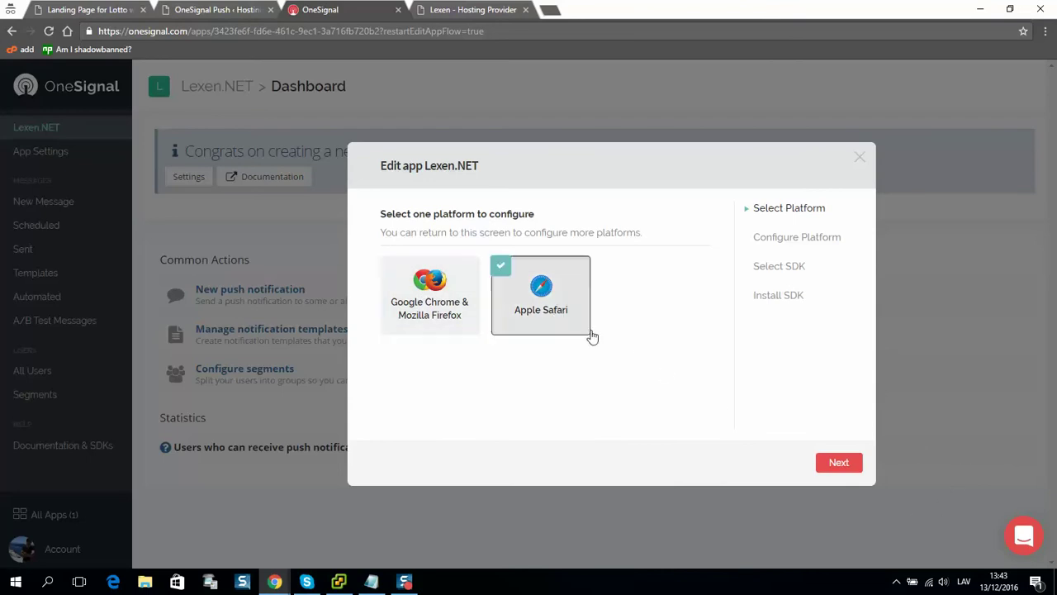
left_click_drag(392, 300, 467, 312)
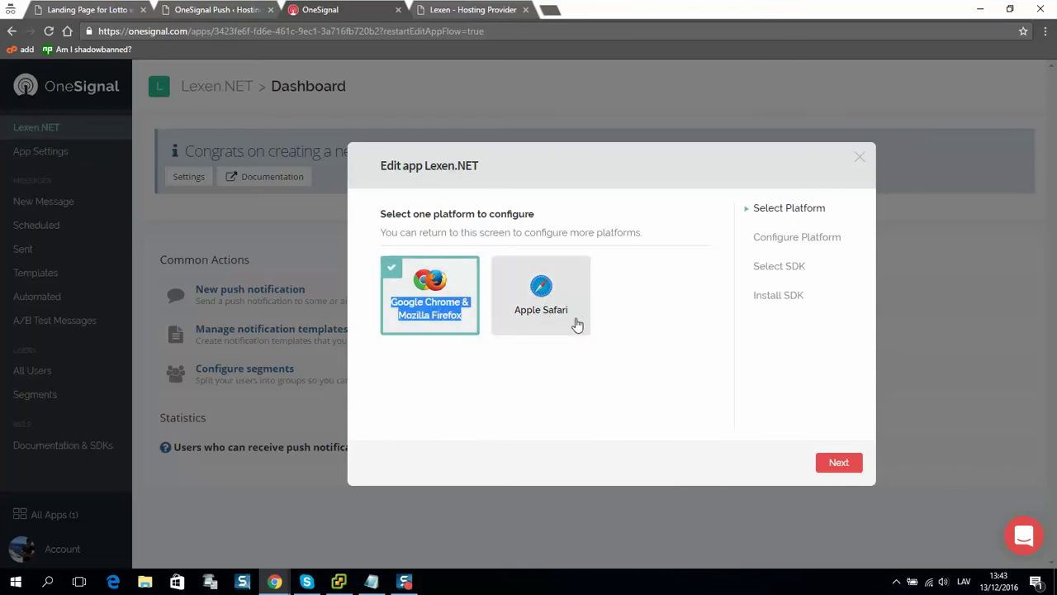
left_click(838, 463)
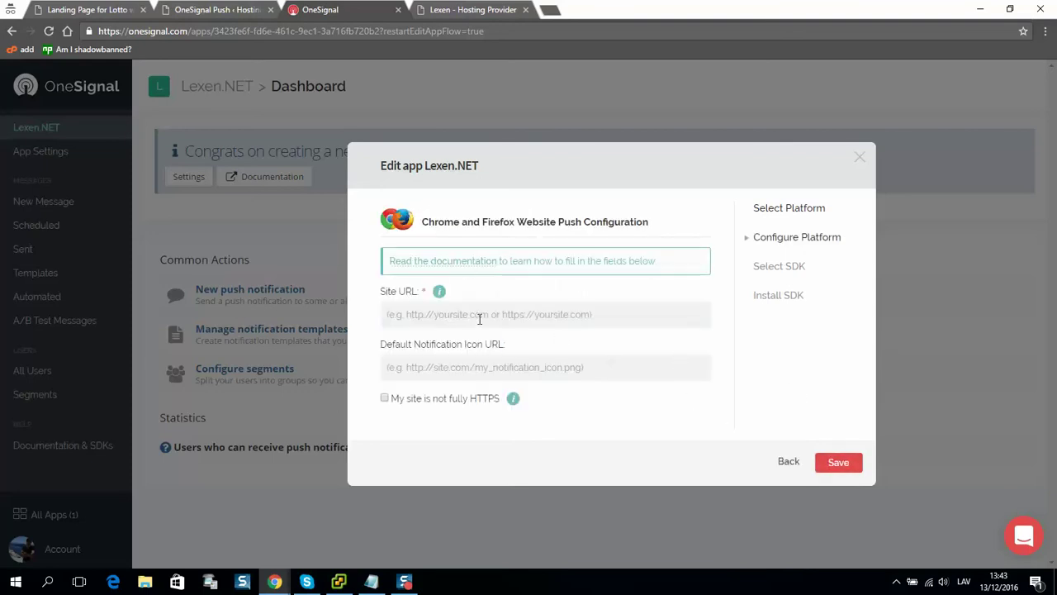
left_click(459, 314)
left_click(451, 10)
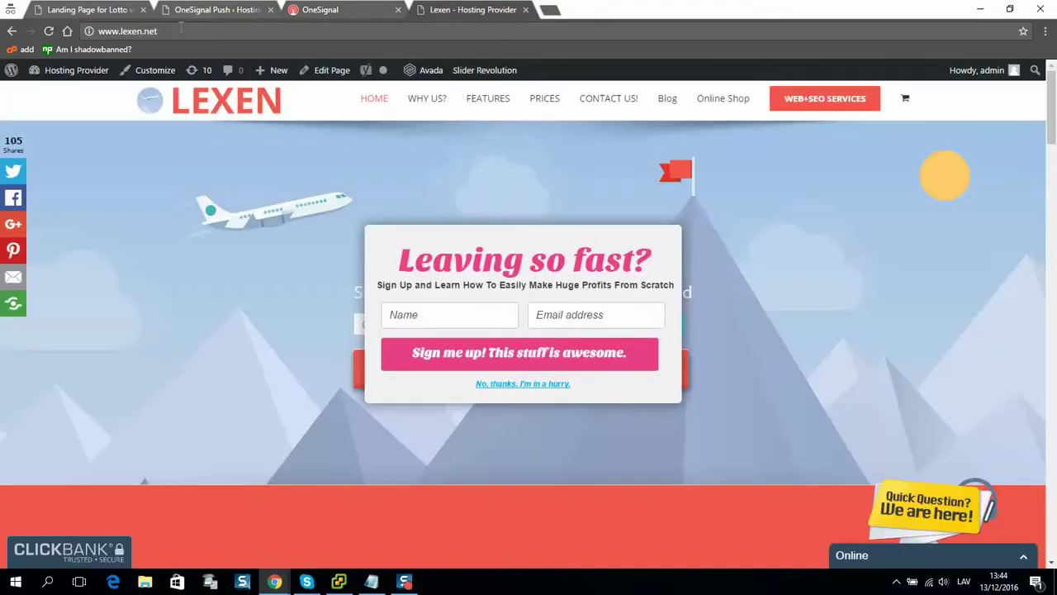
right_click(182, 31)
left_click(219, 73)
left_click(318, 10)
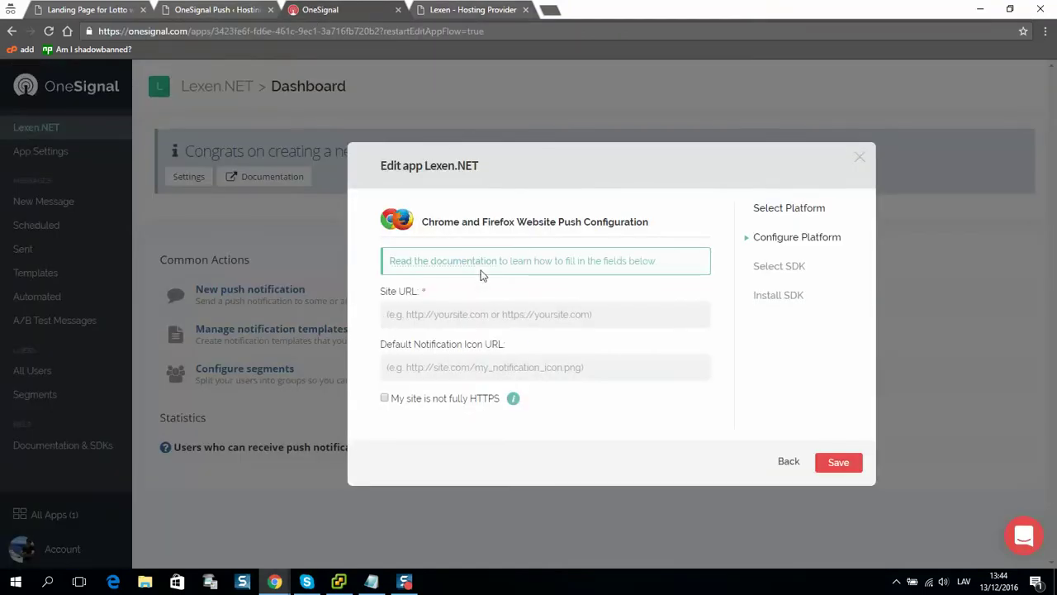
right_click(425, 314)
left_click(484, 394)
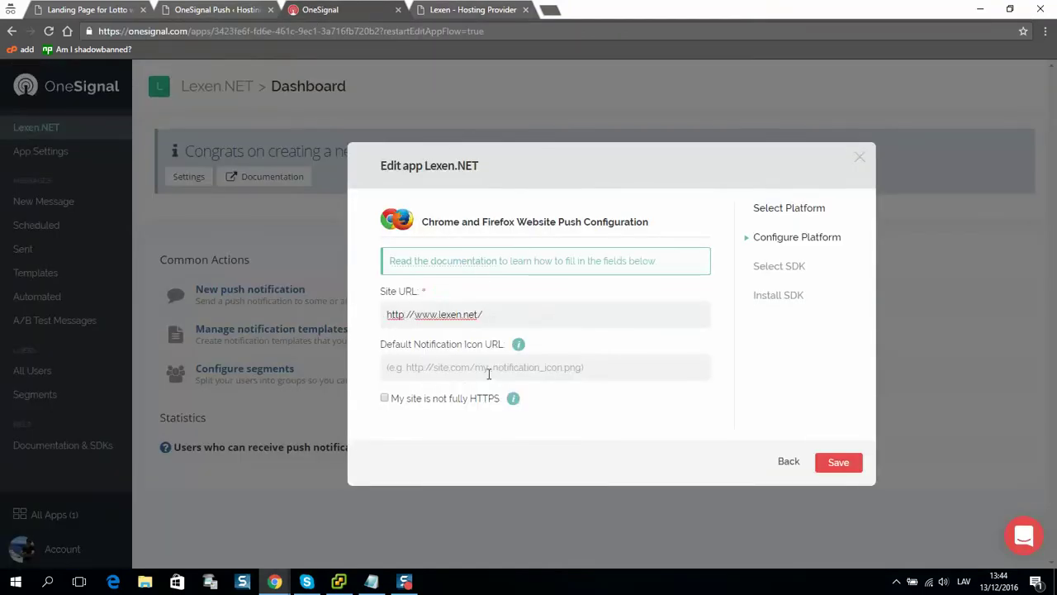
left_click(488, 372)
left_click(562, 372)
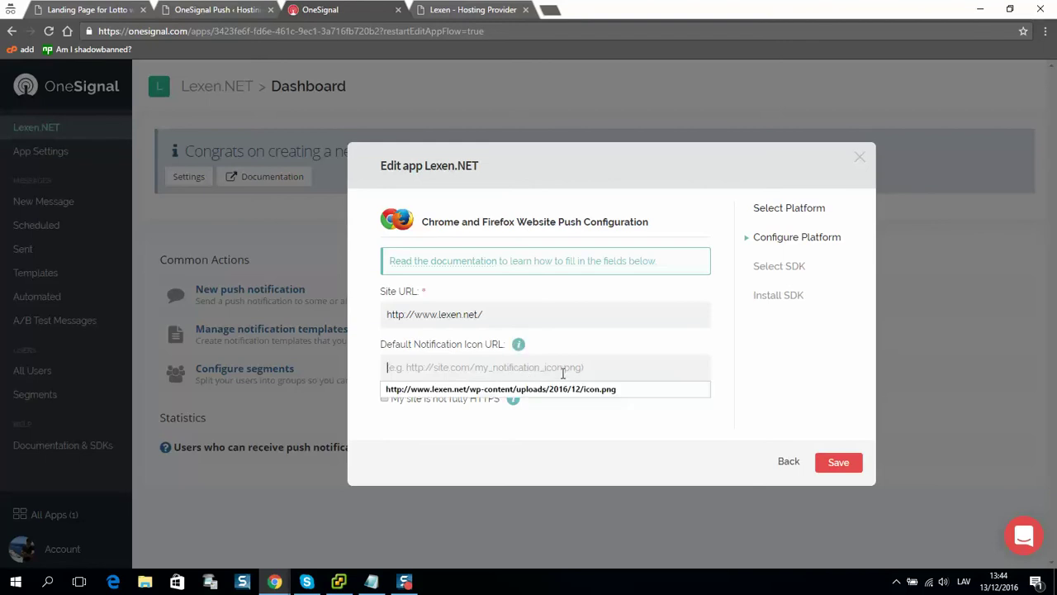
left_click(529, 389)
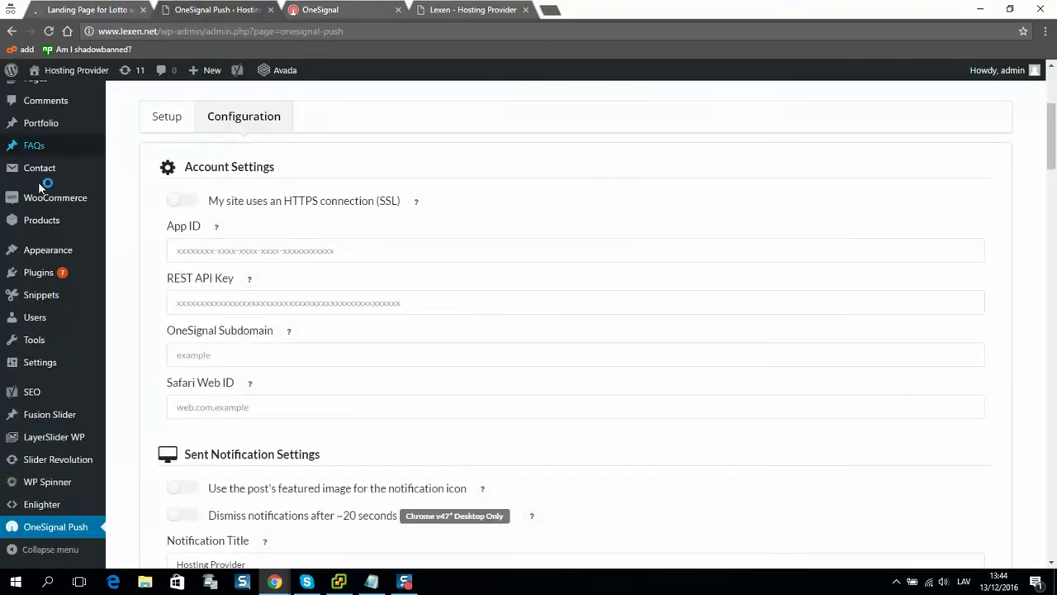
Open the WordPress new media upload page in a separate browser tab and switch it to the media library.
scroll(37, 211, "up", 3)
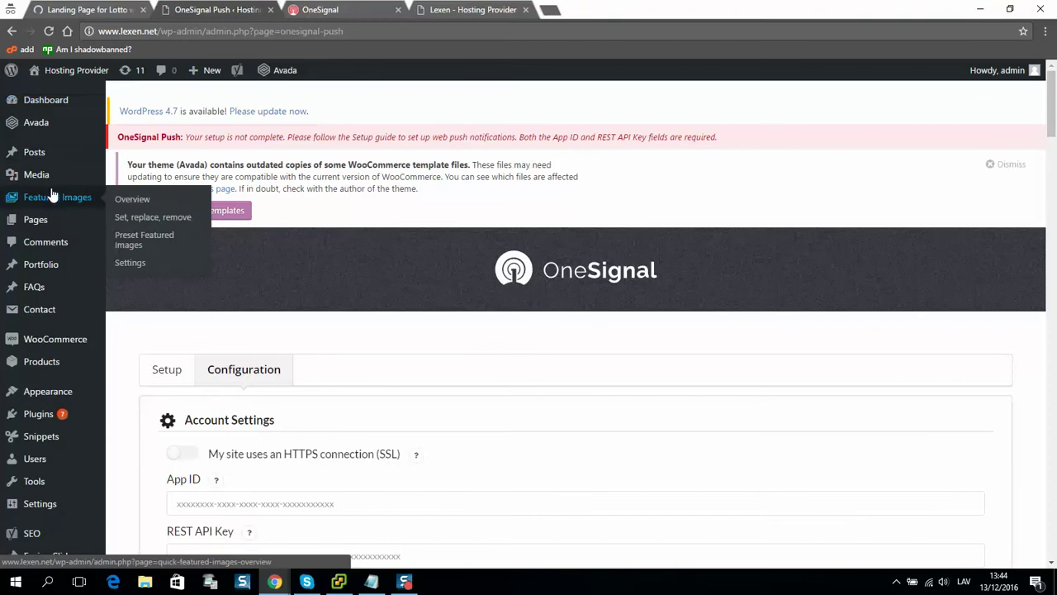
mouse_move(50, 179)
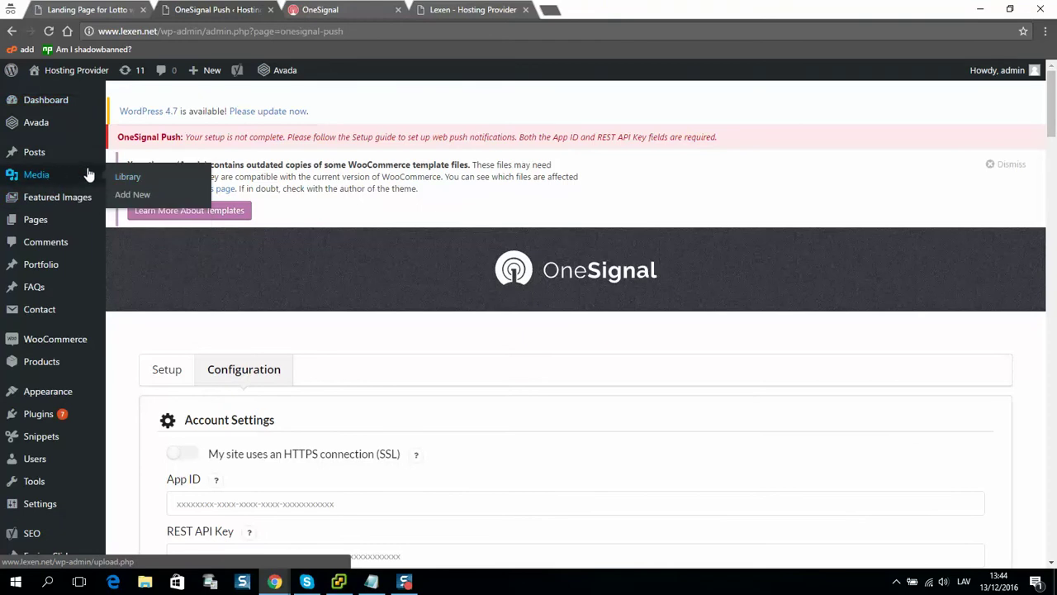
right_click(136, 194)
left_click(160, 205)
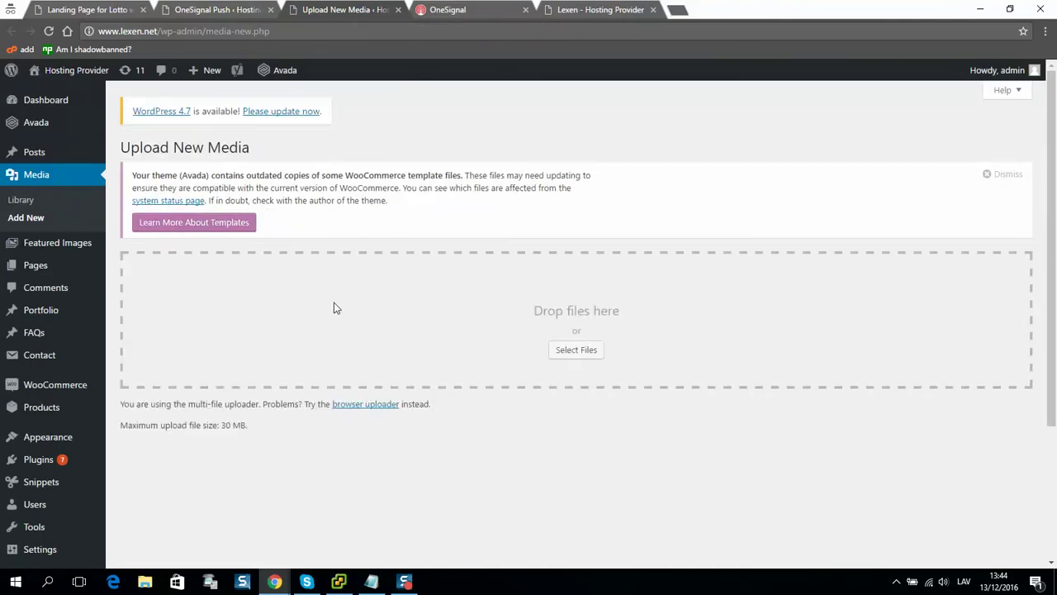
left_click(27, 201)
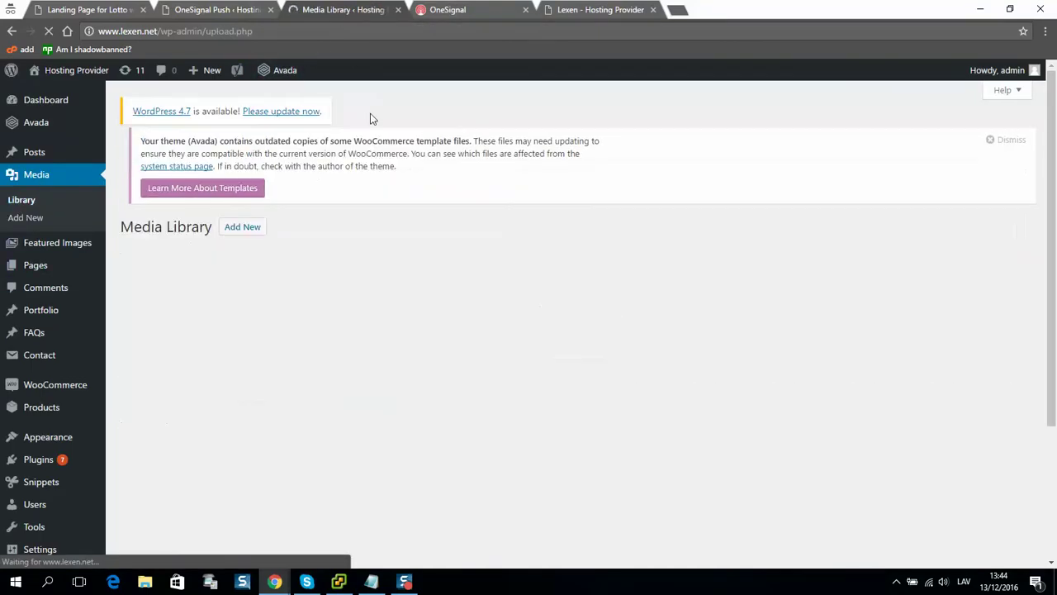
Open the details of the icon.png image in the media library and copy its file URL.
scroll(176, 289, "down", 1)
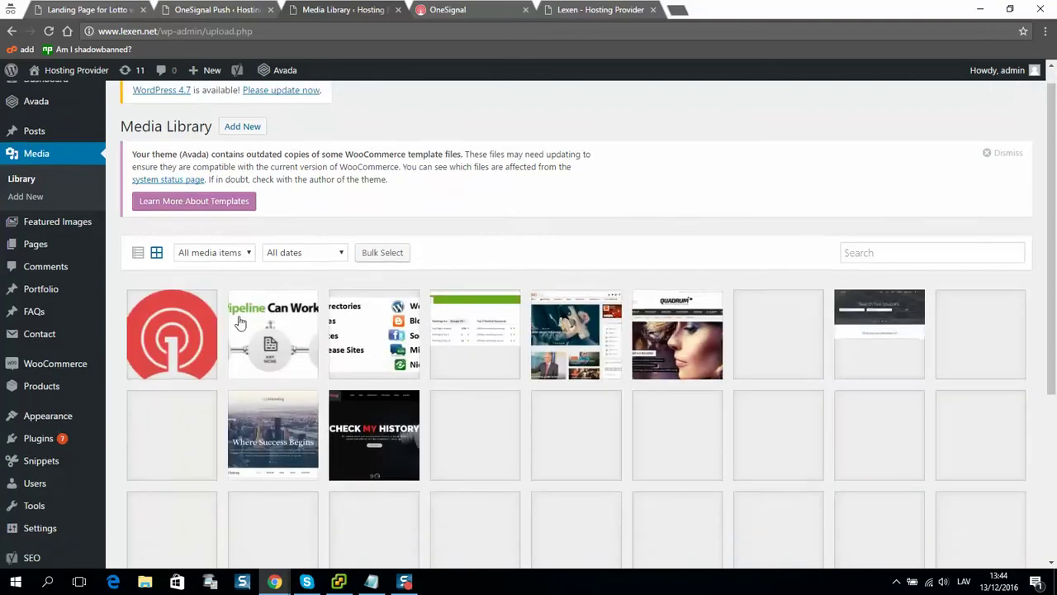
left_click(176, 289)
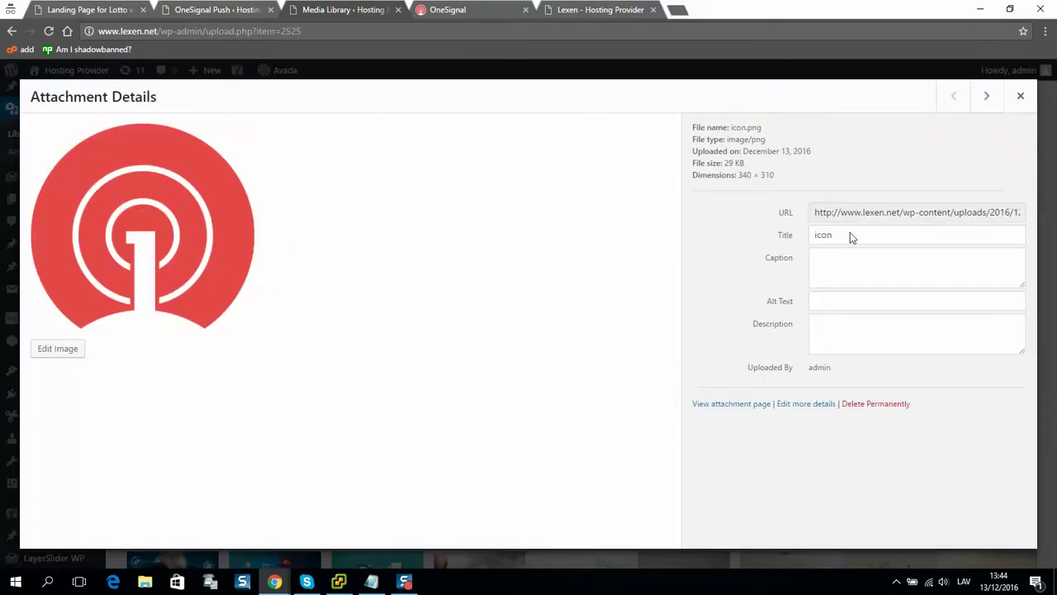
left_click(941, 216)
triple_click(831, 221)
key("ctrl+c")
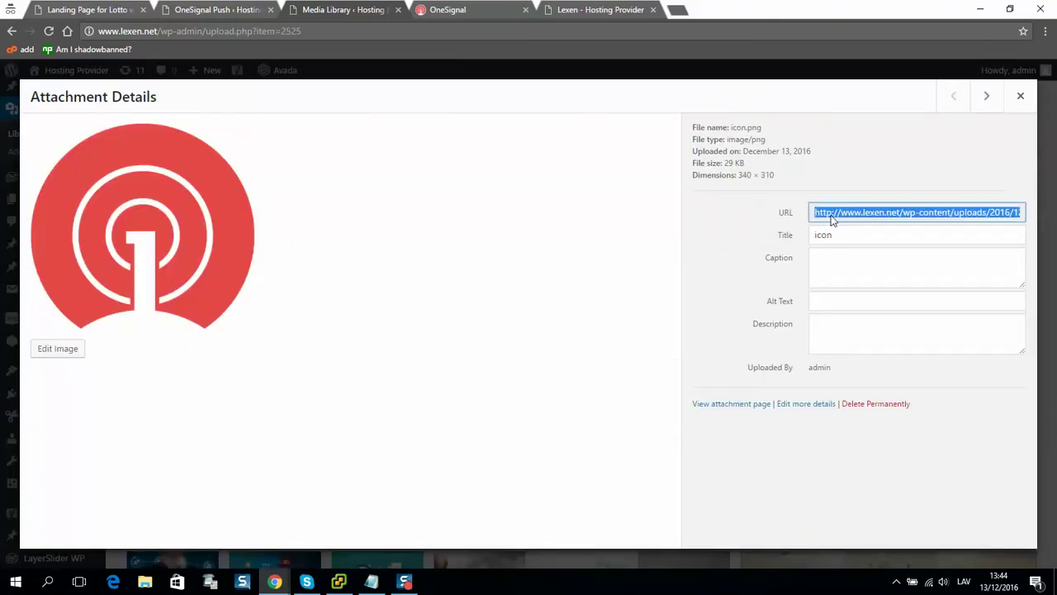
left_click(1020, 97)
left_click(471, 15)
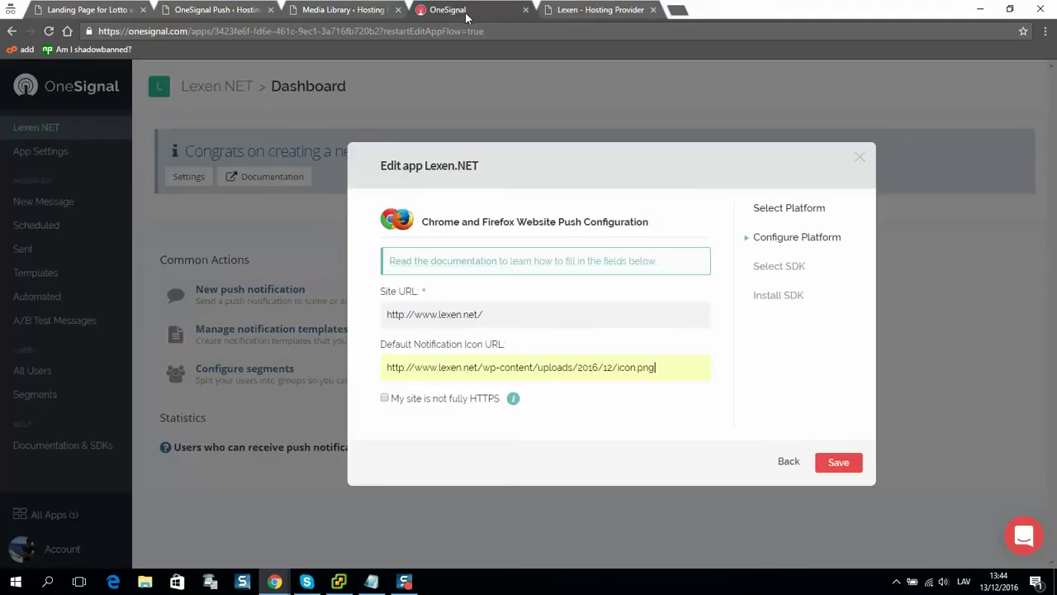
triple_click(686, 363)
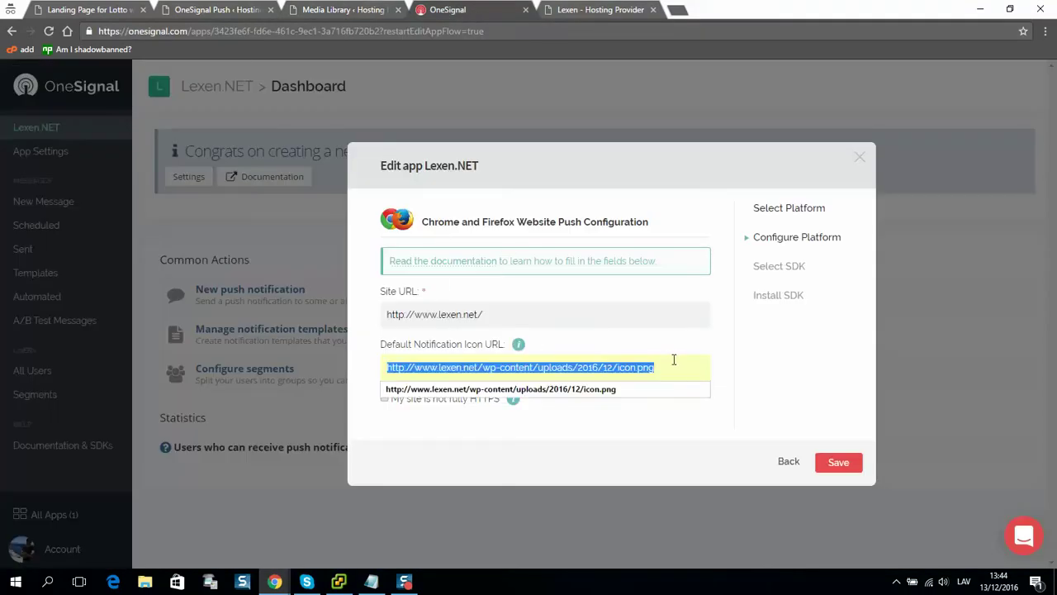
key("ctrl+v")
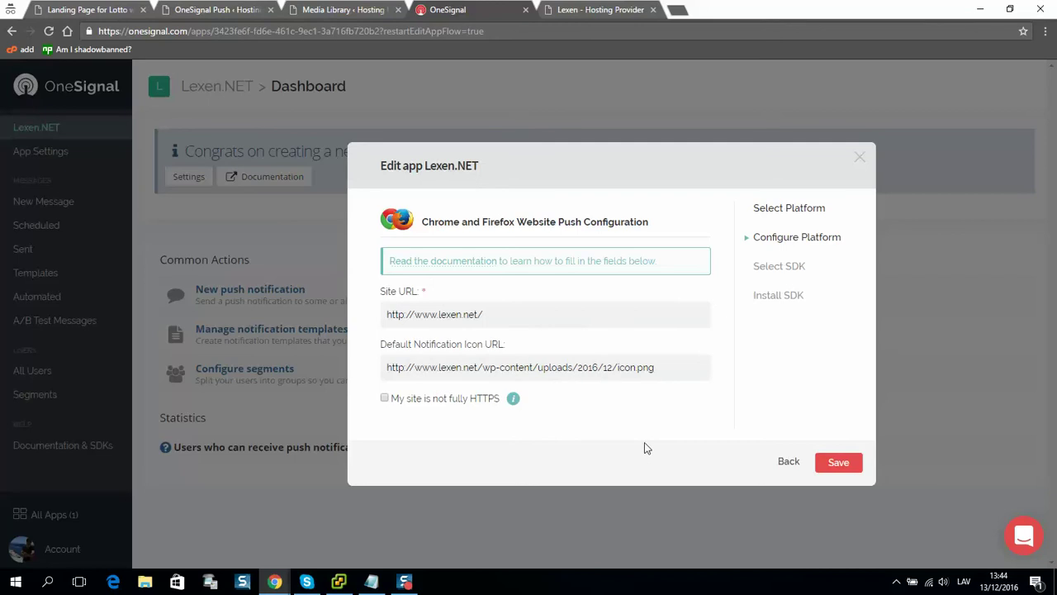
Save the Chrome and Firefox push configuration and proceed with Wordpress as the target SDK.
left_click(824, 468)
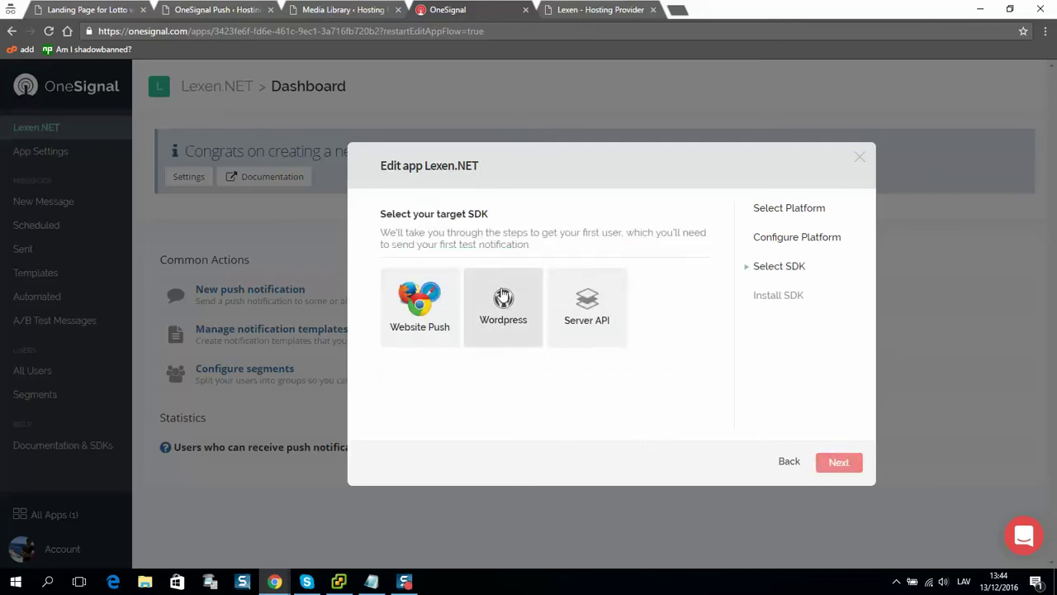
left_click(530, 342)
left_click(836, 465)
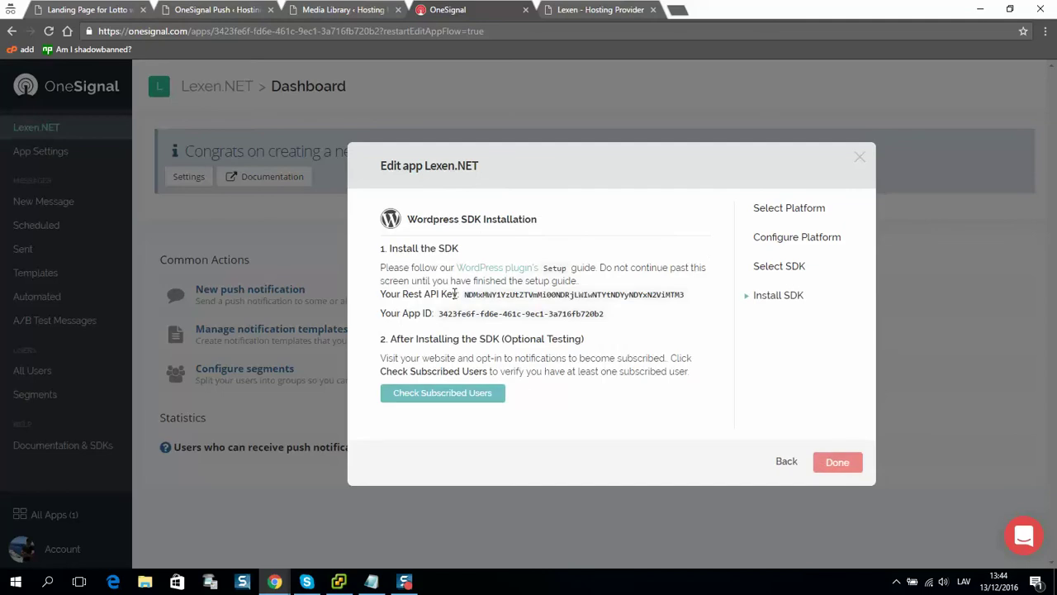
Copy the REST API key from the OneSignal SDK installation page and paste it into the WordPress plugin's REST API Key setting.
left_click_drag(465, 299, 714, 298)
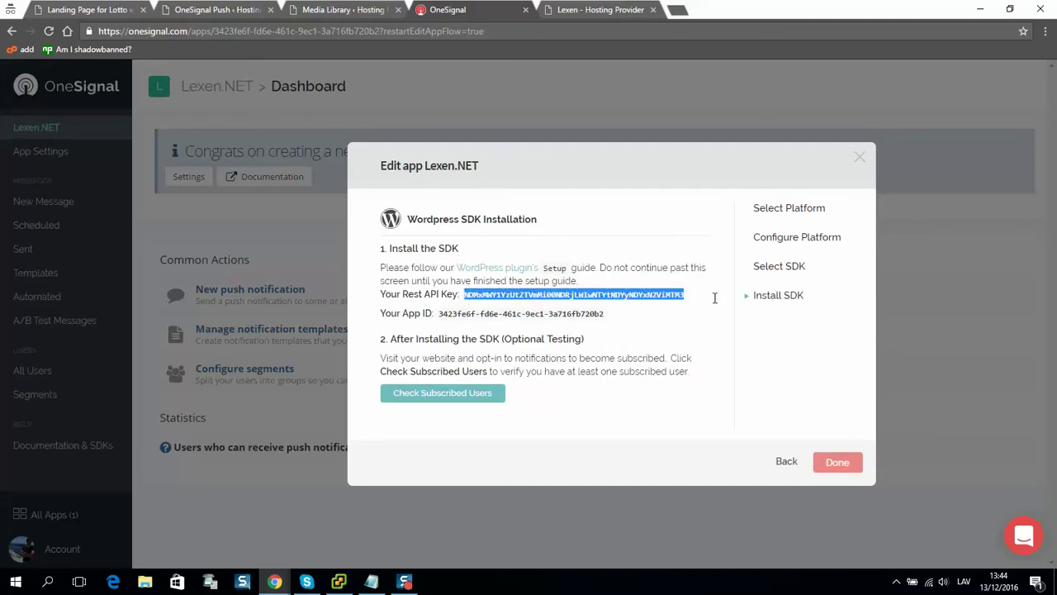
right_click(678, 297)
left_click(694, 305)
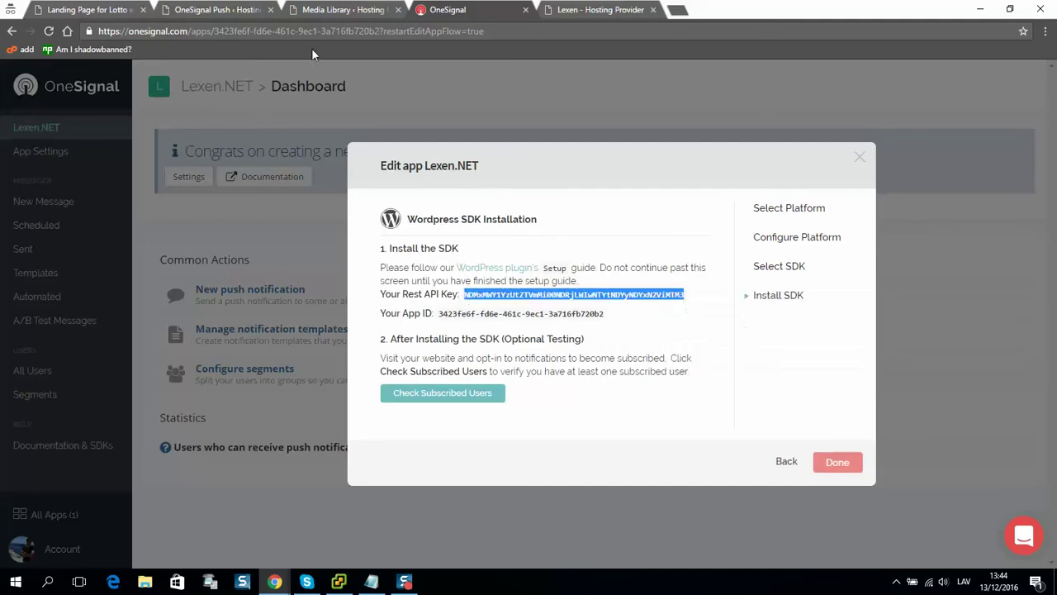
left_click(216, 9)
scroll(347, 272, "down", 4)
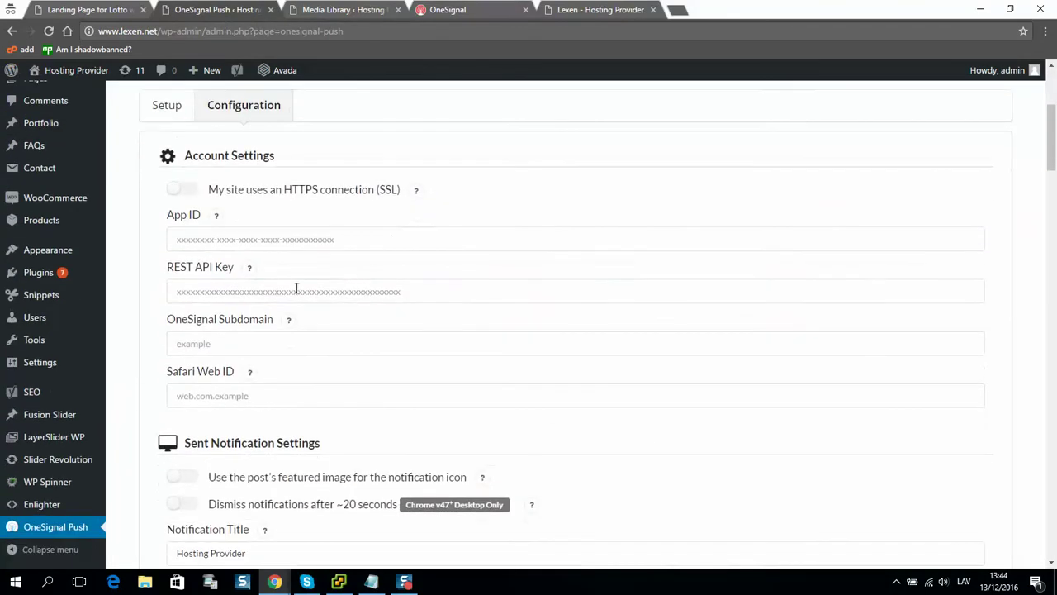
left_click(217, 294)
right_click(217, 294)
left_click(272, 369)
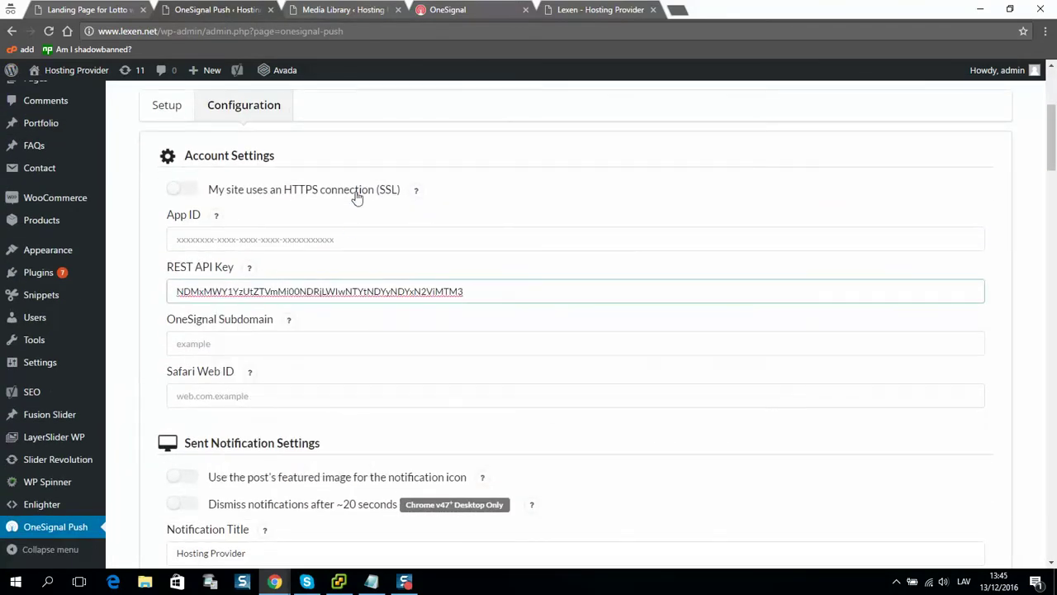
Copy the App ID from the OneSignal SDK installation page and paste it into the WordPress plugin's App ID setting.
left_click(453, 12)
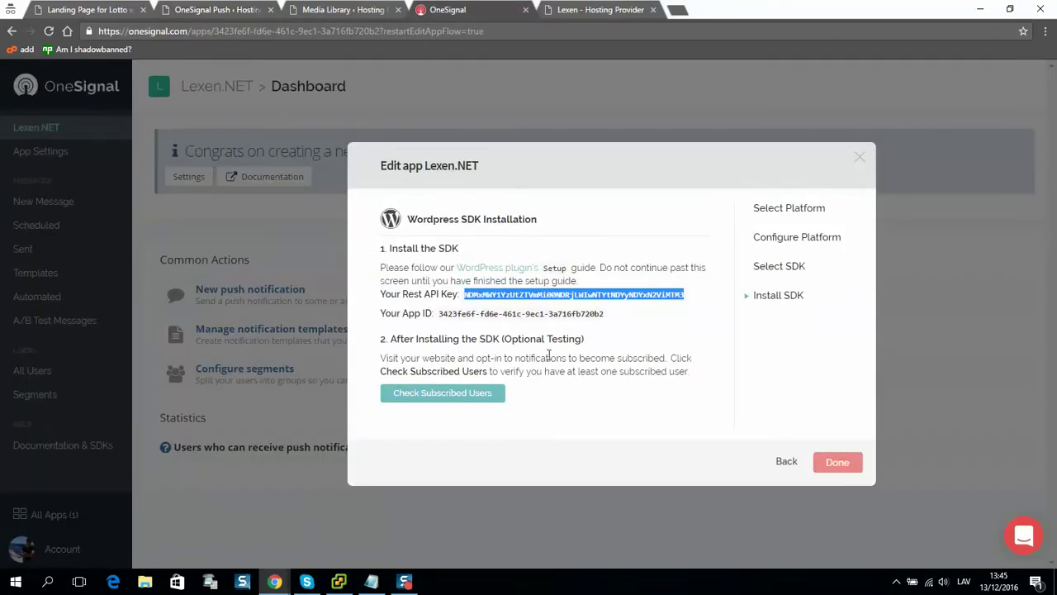
left_click_drag(615, 317, 440, 321)
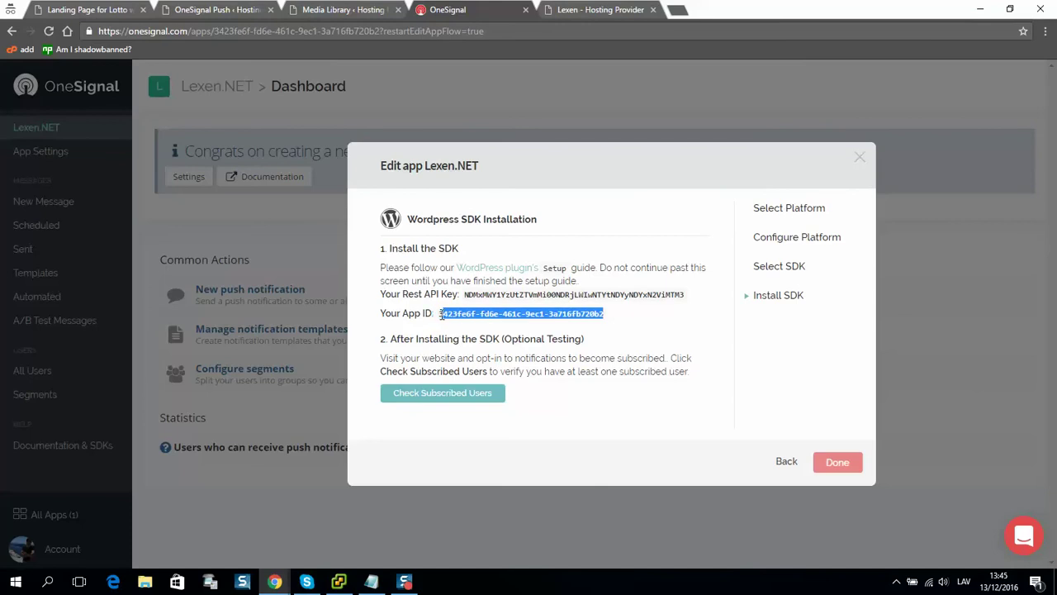
right_click(479, 314)
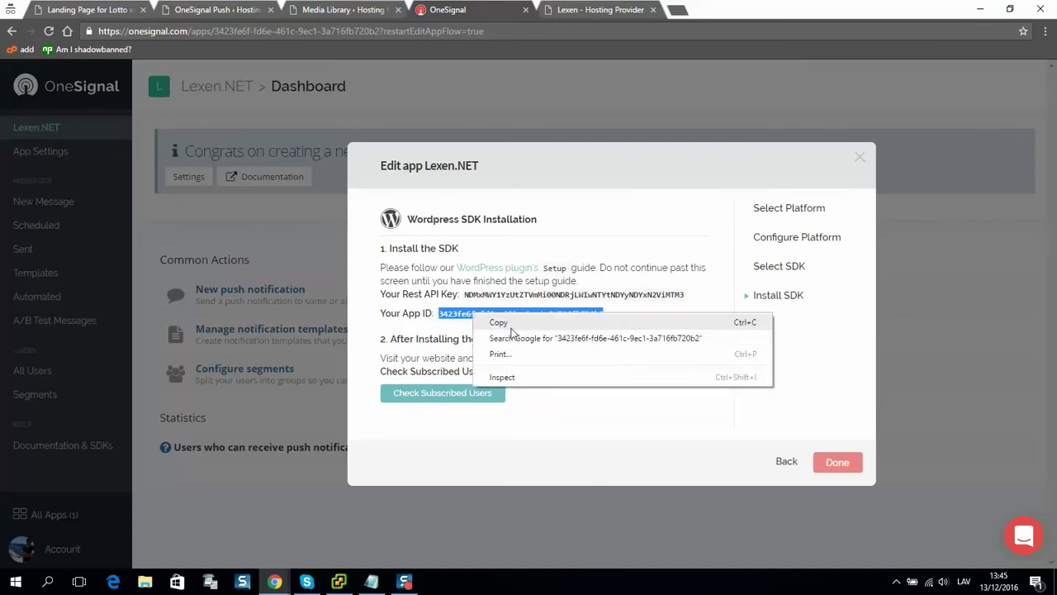
left_click(512, 321)
left_click(238, 10)
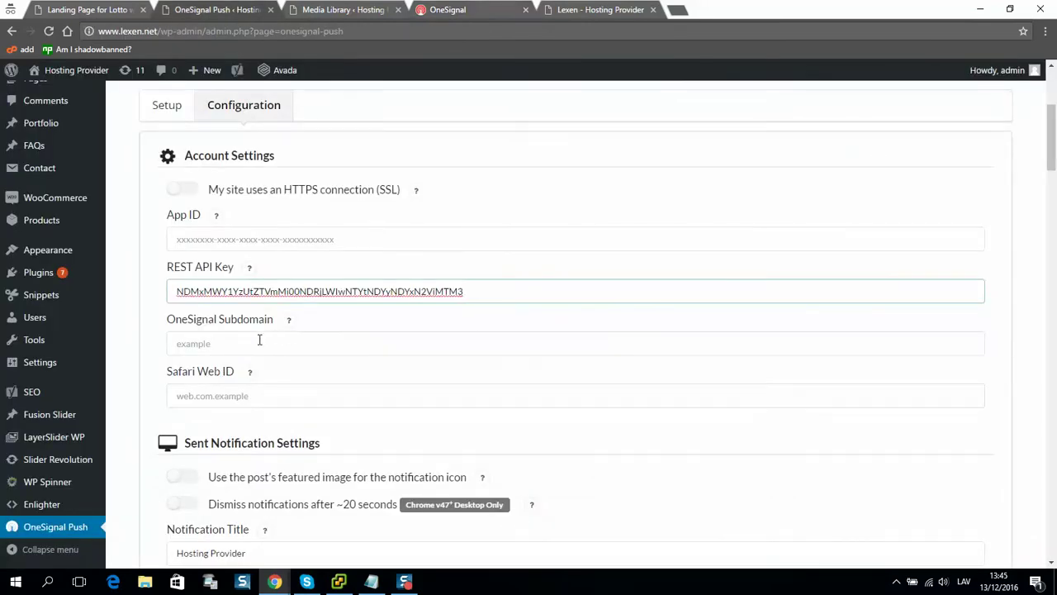
left_click(244, 239)
right_click(244, 239)
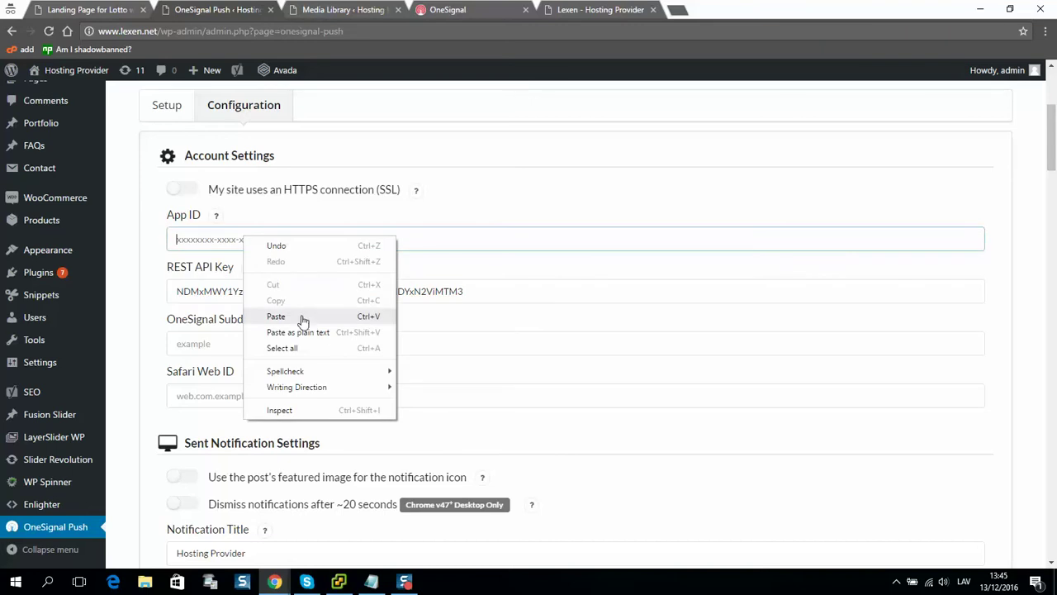
left_click(302, 317)
scroll(361, 279, "down", 1)
scroll(368, 278, "up", 1)
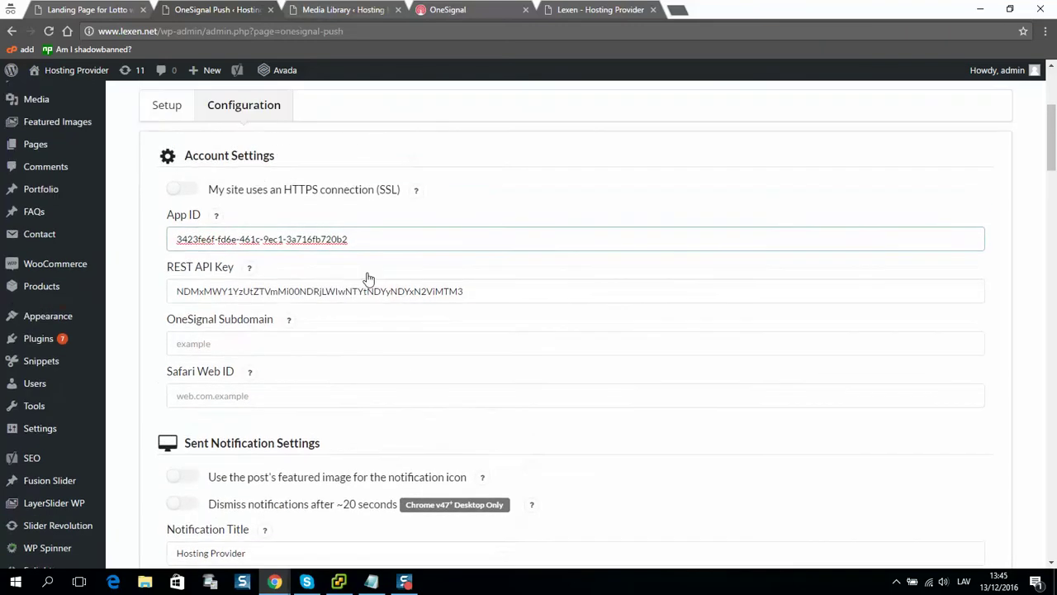
Run the subscribed users check in the OneSignal app setup and exit the setup without completing it.
left_click(437, 11)
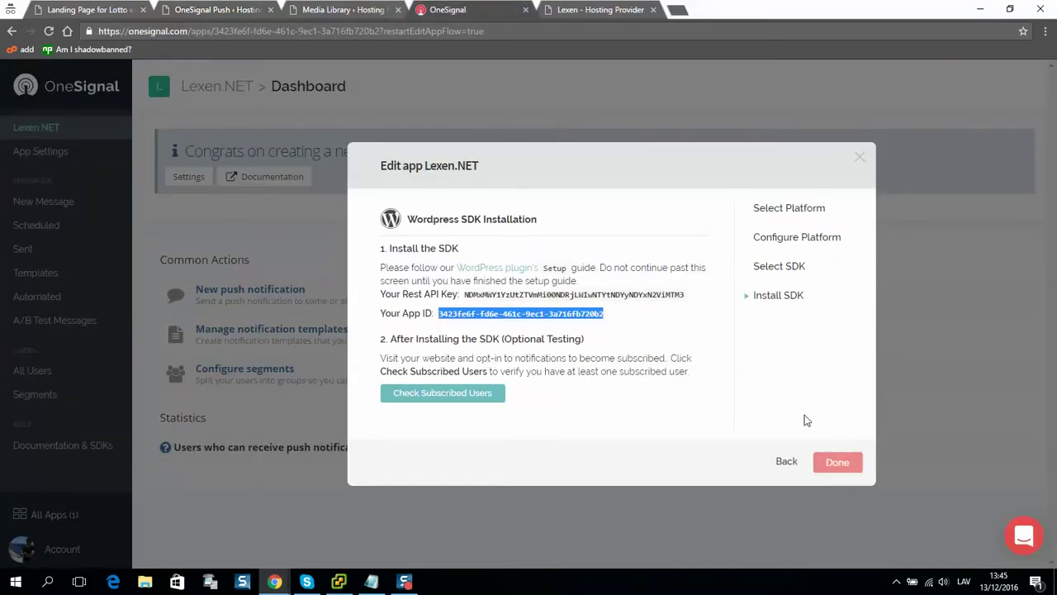
left_click(488, 401)
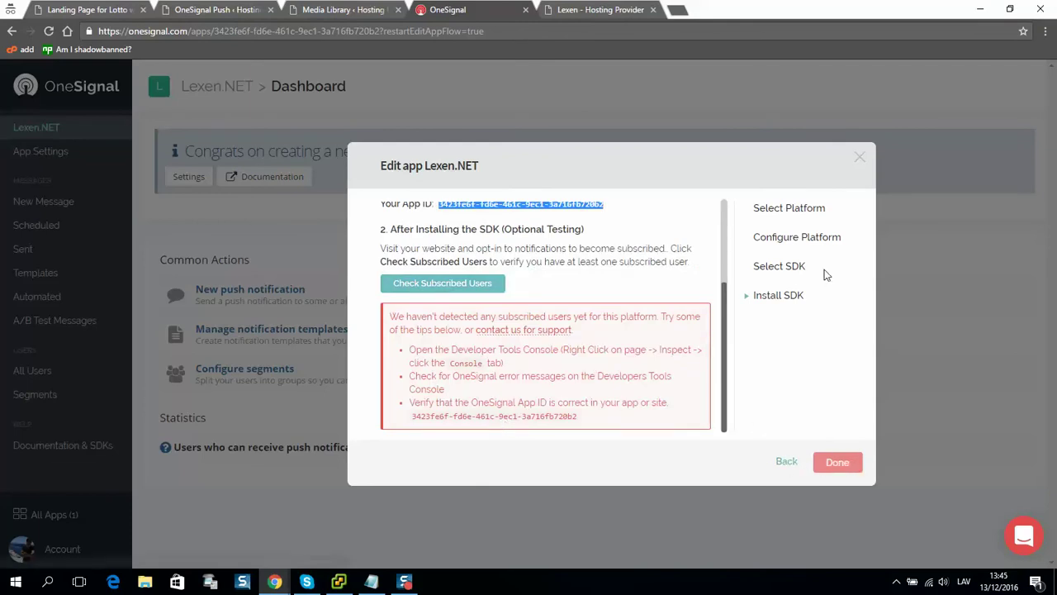
left_click(860, 156)
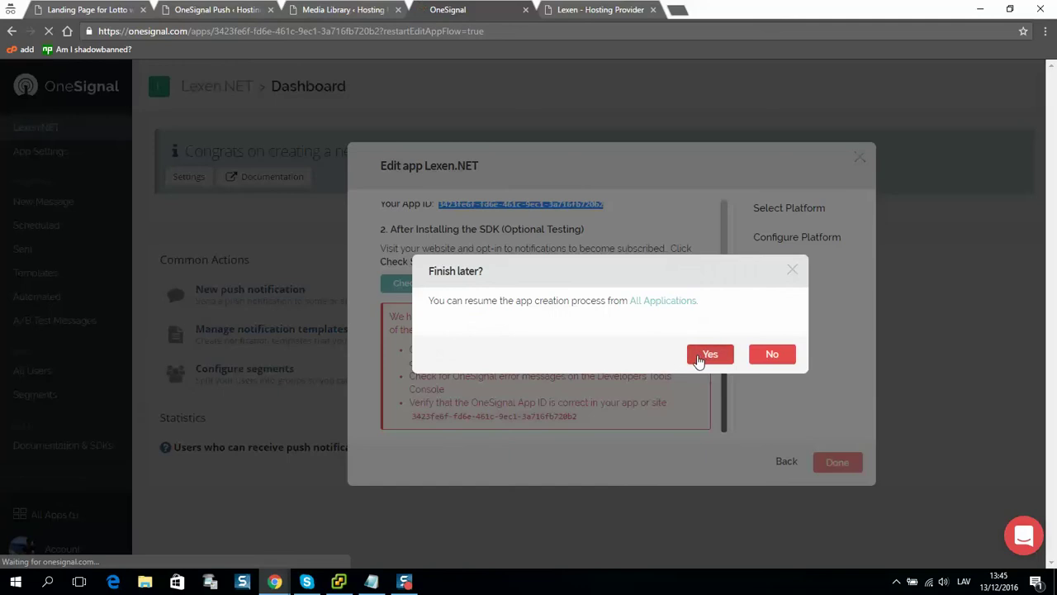
left_click(709, 354)
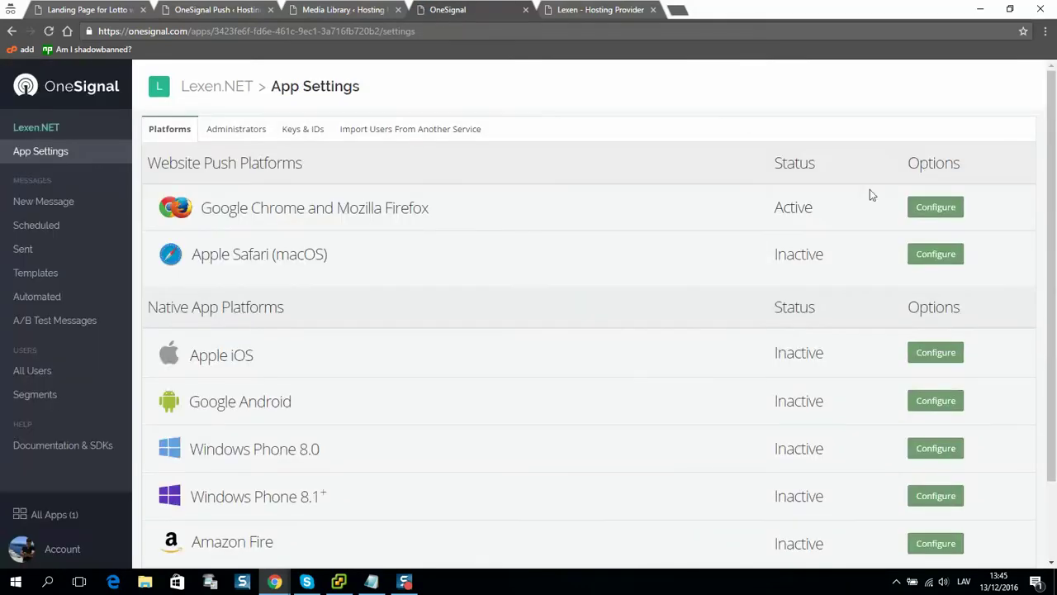
Configure the app's Google Chrome and Mozilla Firefox platform as not fully HTTPS with the subdomain lexen, and save it.
left_click(934, 212)
scroll(611, 298, "down", 3)
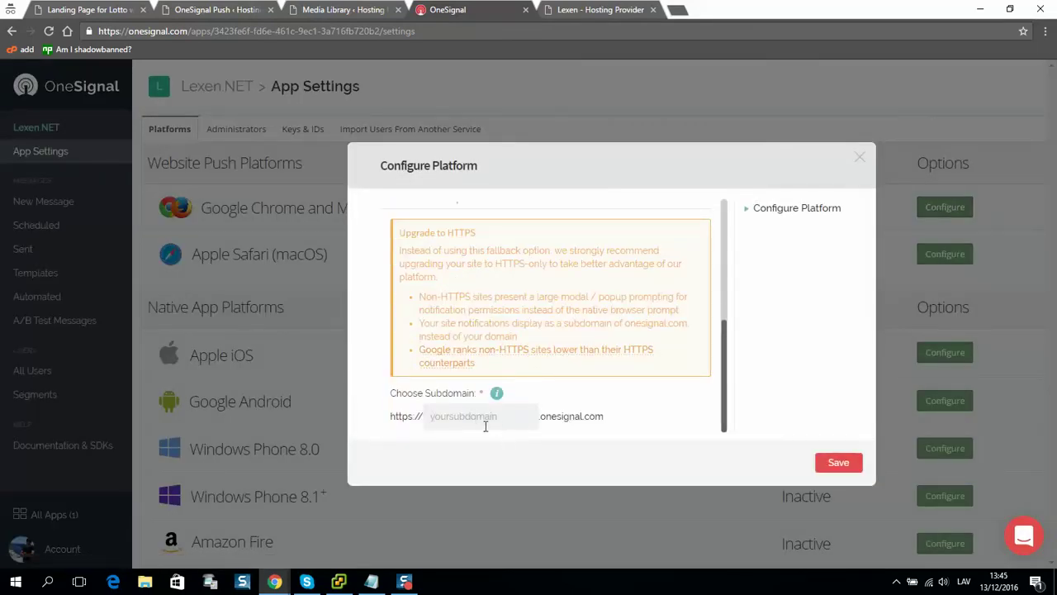
type("lexen")
left_click_drag(606, 424, 546, 418)
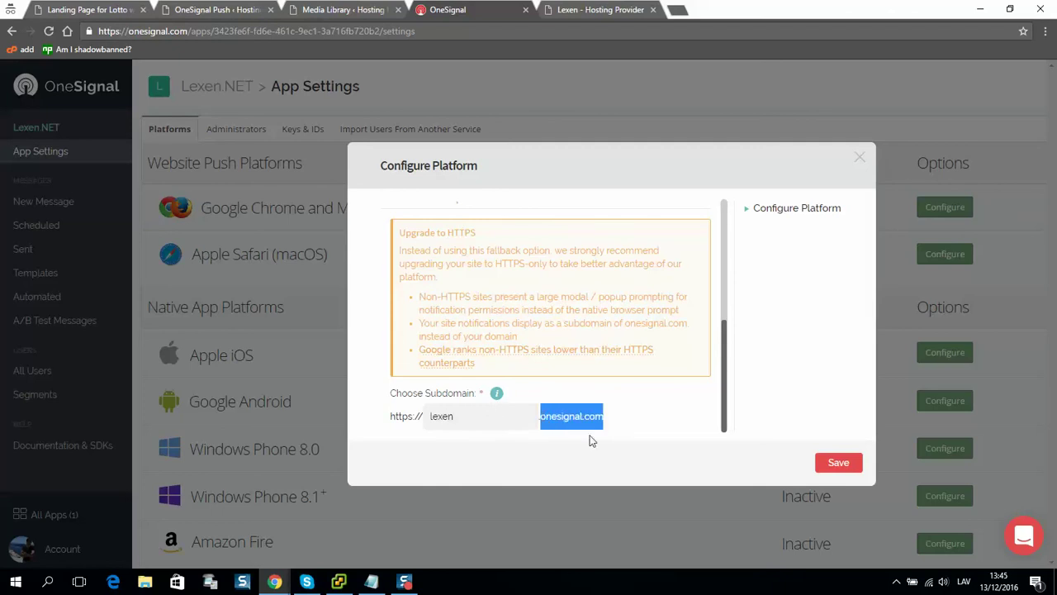
left_click(830, 467)
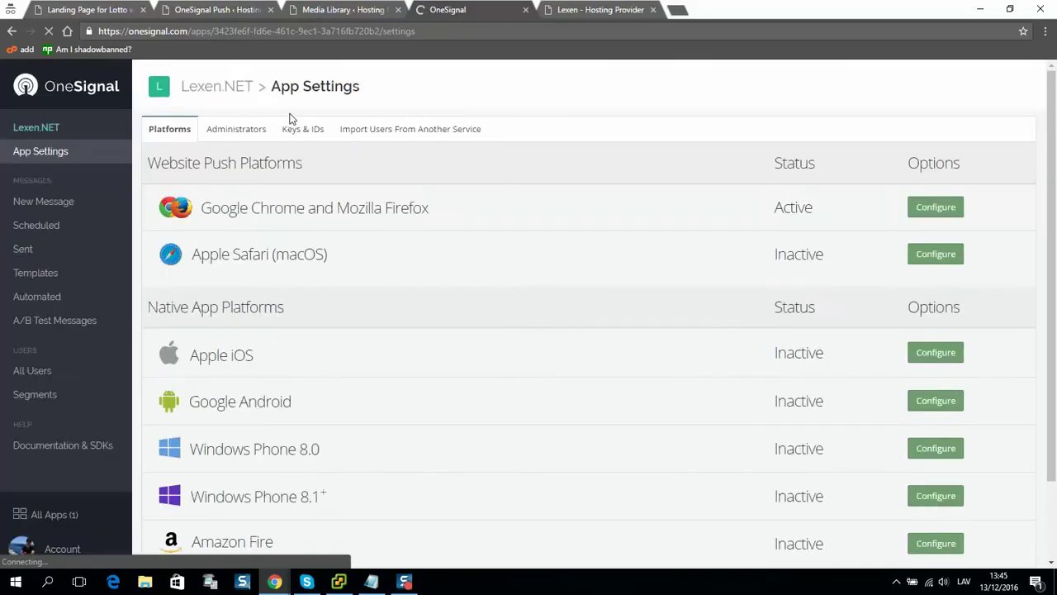
left_click(231, 8)
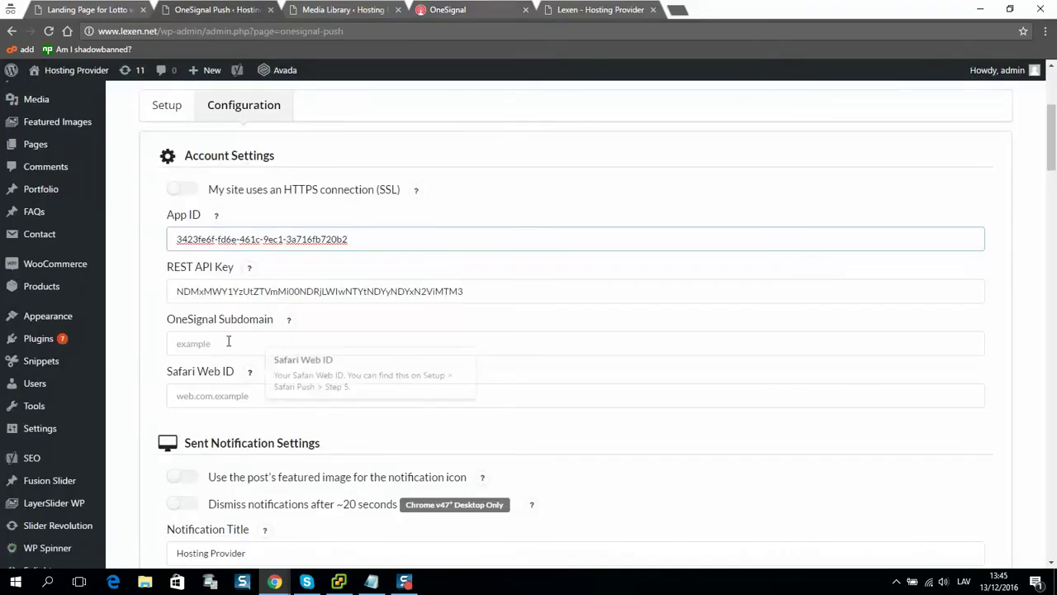
left_click(389, 326)
key("ctrl+v")
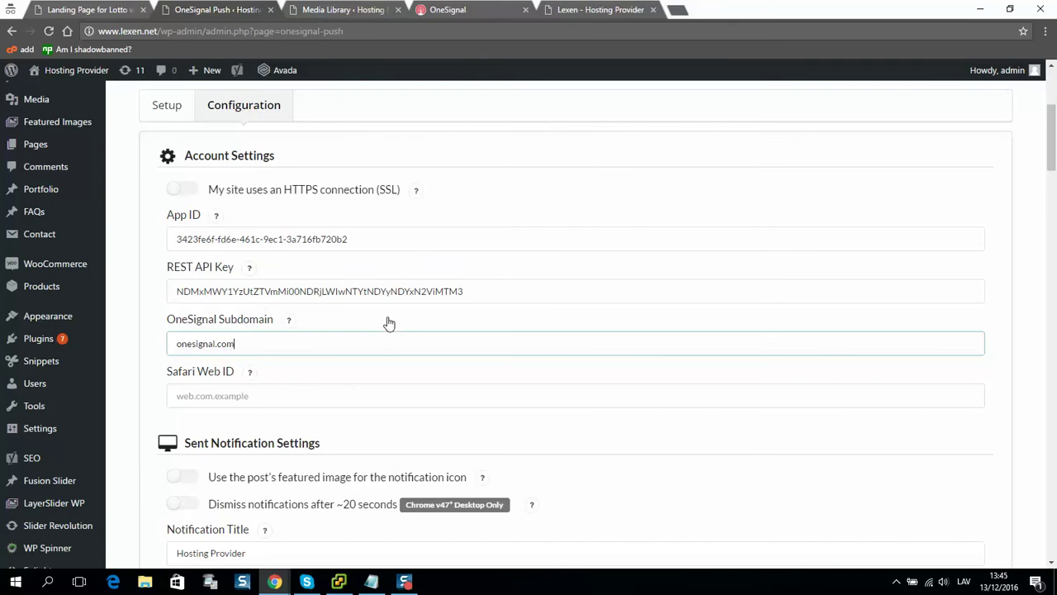
key("Home")
type("lexen")
type("h")
type("ttp")
type("://")
mouse_move(293, 330)
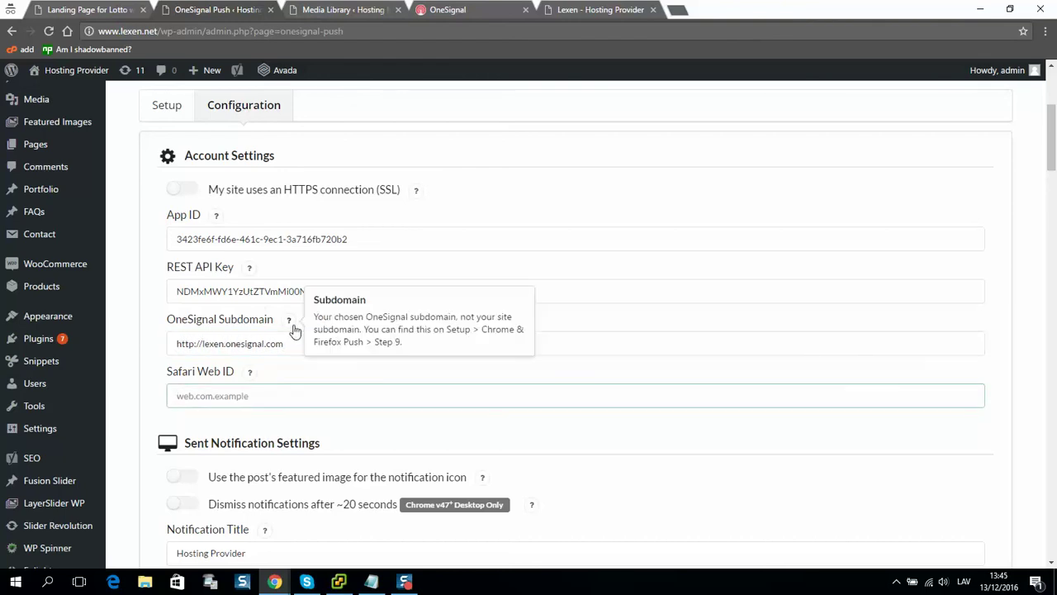
Enable using the post's featured image for the notification icon in the sent notification settings.
scroll(388, 373, "down", 8)
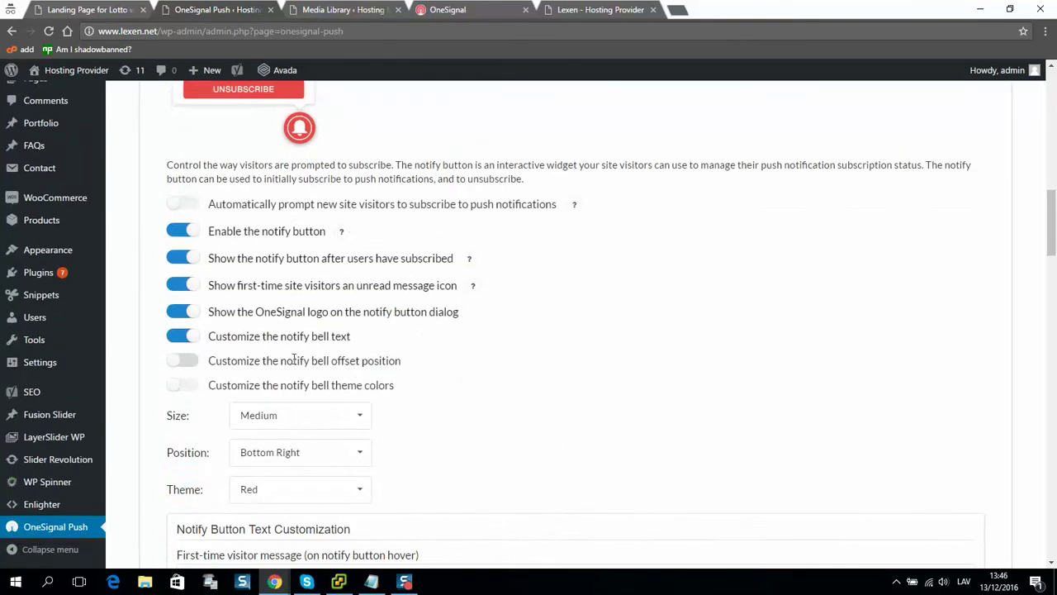
scroll(277, 370, "up", 5)
scroll(262, 306, "up", 5)
scroll(252, 322, "down", 2)
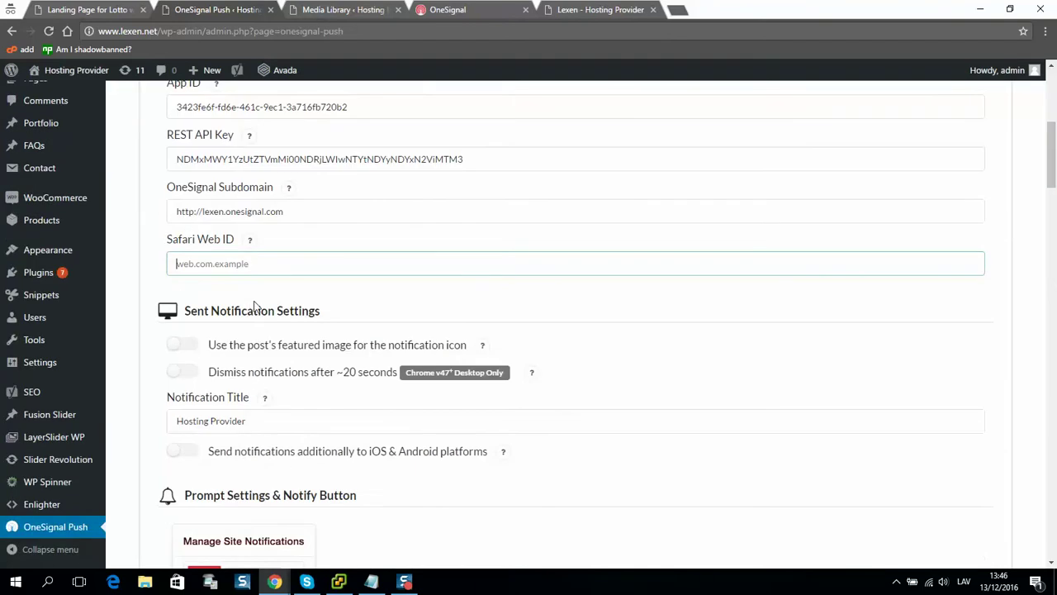
scroll(231, 289, "up", 3)
scroll(217, 347, "down", 6)
scroll(226, 331, "up", 2)
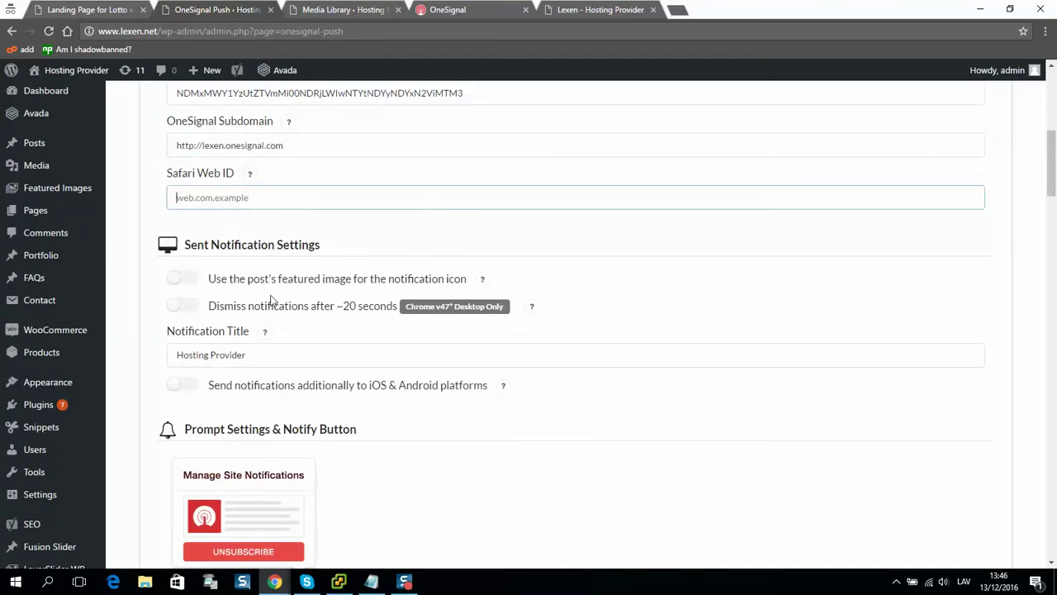
left_click(181, 280)
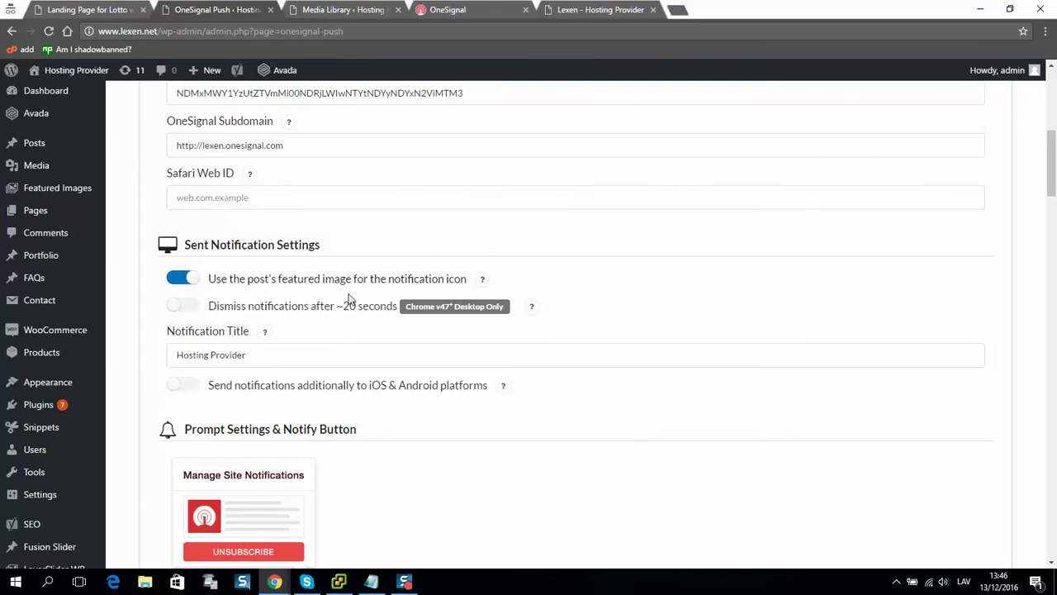
Enable automatically prompting new site visitors to subscribe to push notifications in the prompt settings.
scroll(241, 339, "down", 1)
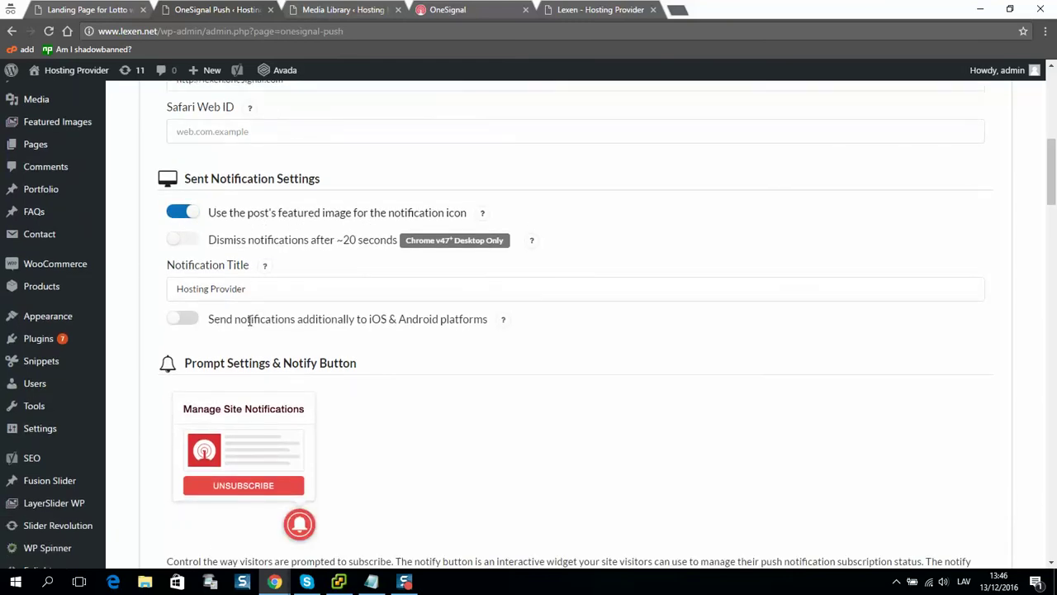
scroll(246, 298, "down", 1)
scroll(257, 294, "down", 4)
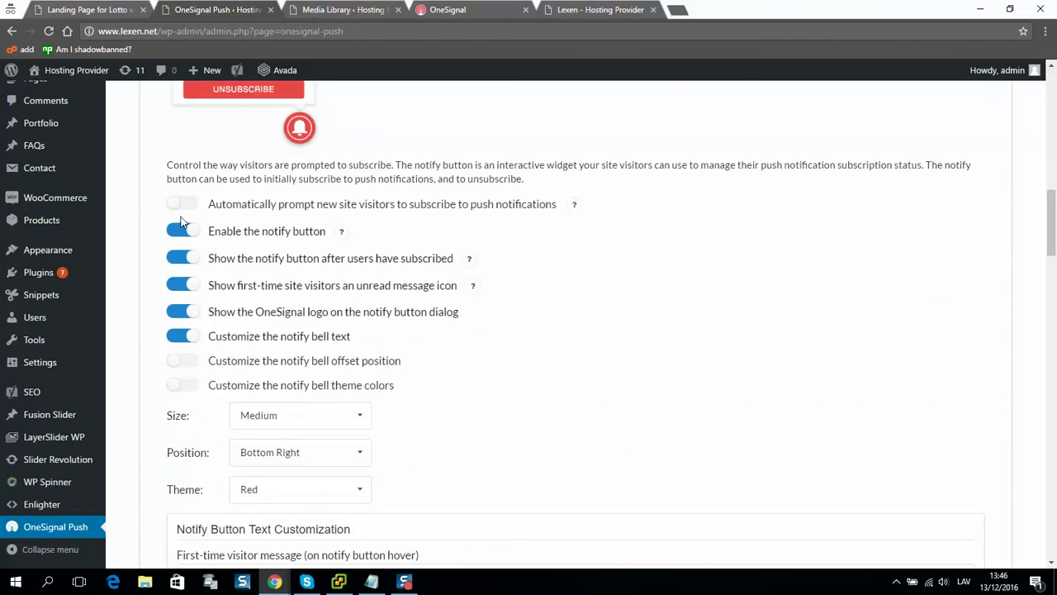
left_click(179, 205)
scroll(266, 239, "down", 3)
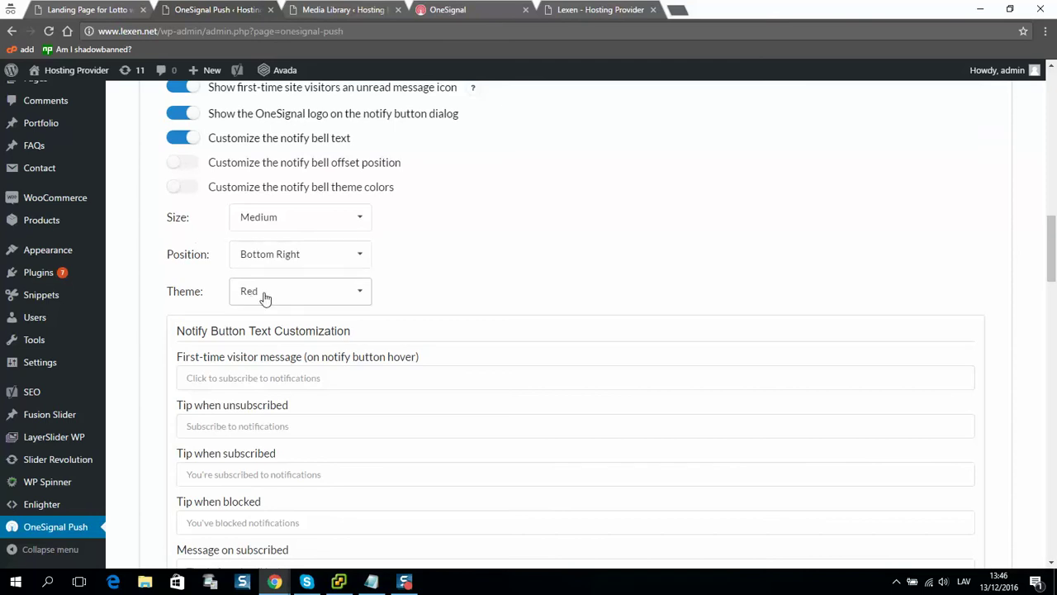
Set the notify button's position to Bottom Left in the prompt settings.
scroll(297, 306, "down", 3)
scroll(314, 266, "up", 3)
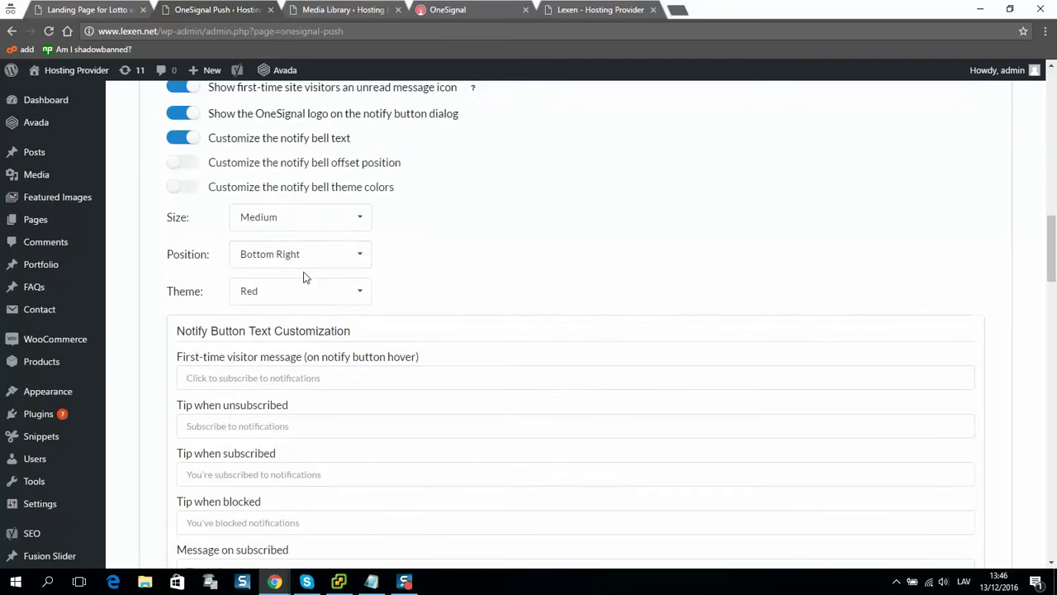
left_click(299, 258)
left_click(294, 281)
Save the OneSignal plugin configuration, leaving the remaining text, popup, welcome and automatic notification settings as they are.
scroll(304, 353, "down", 4)
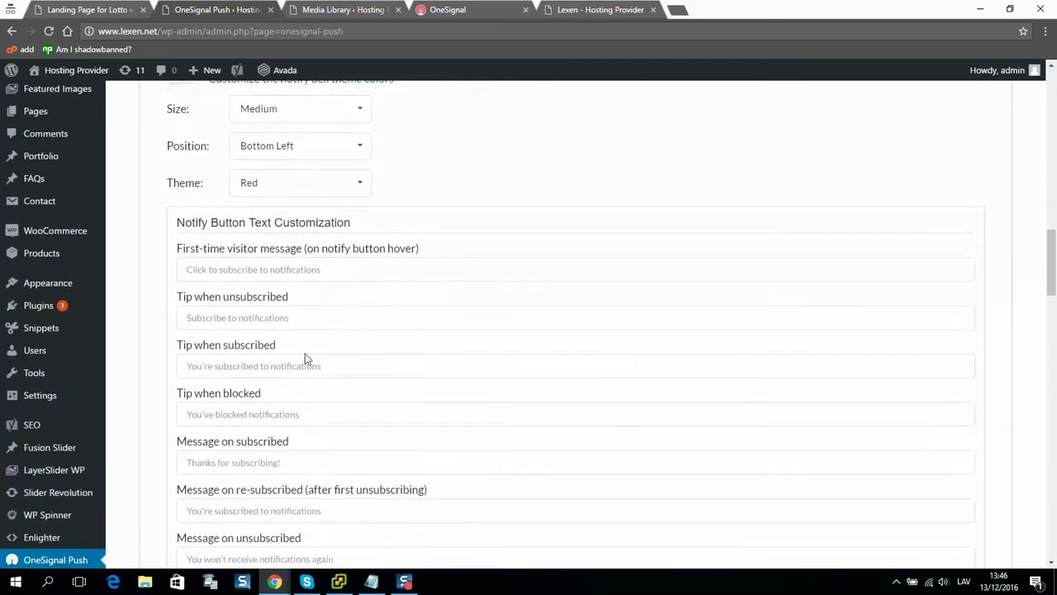
scroll(285, 377, "down", 2)
scroll(247, 223, "up", 2)
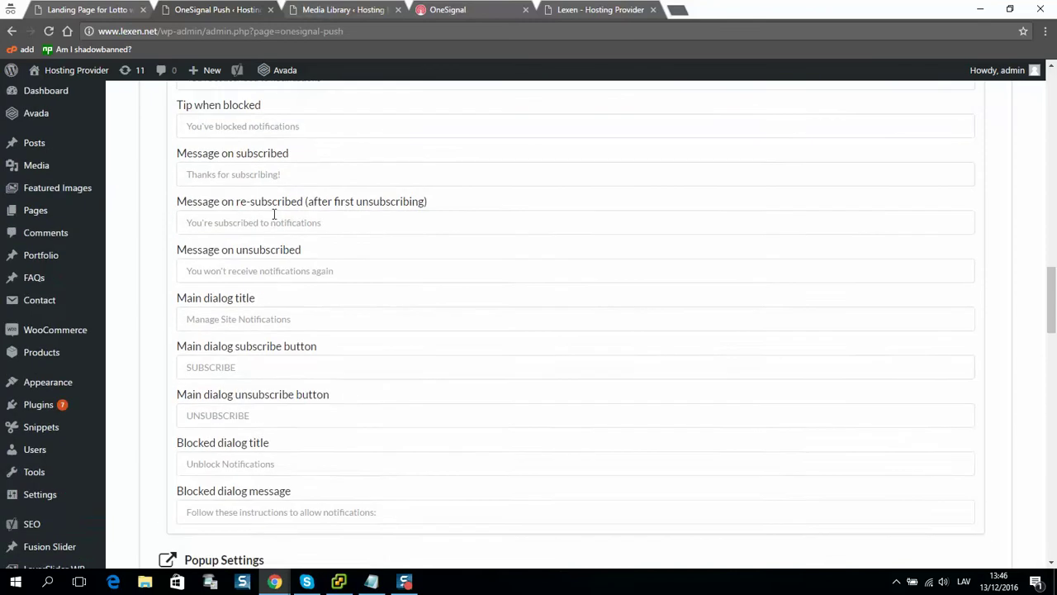
scroll(245, 332, "down", 5)
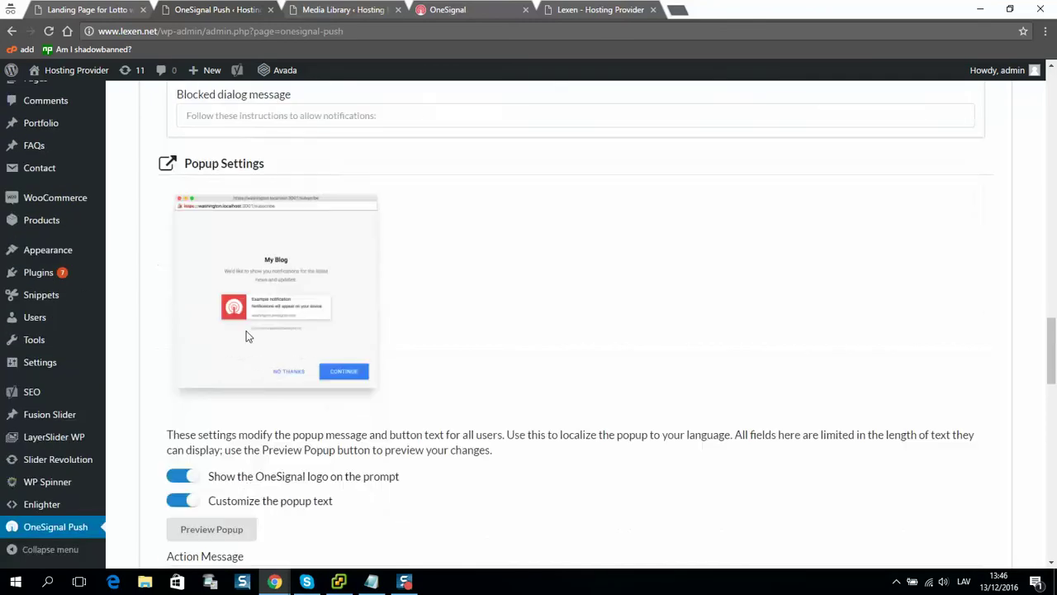
scroll(248, 322, "down", 2)
scroll(281, 285, "down", 9)
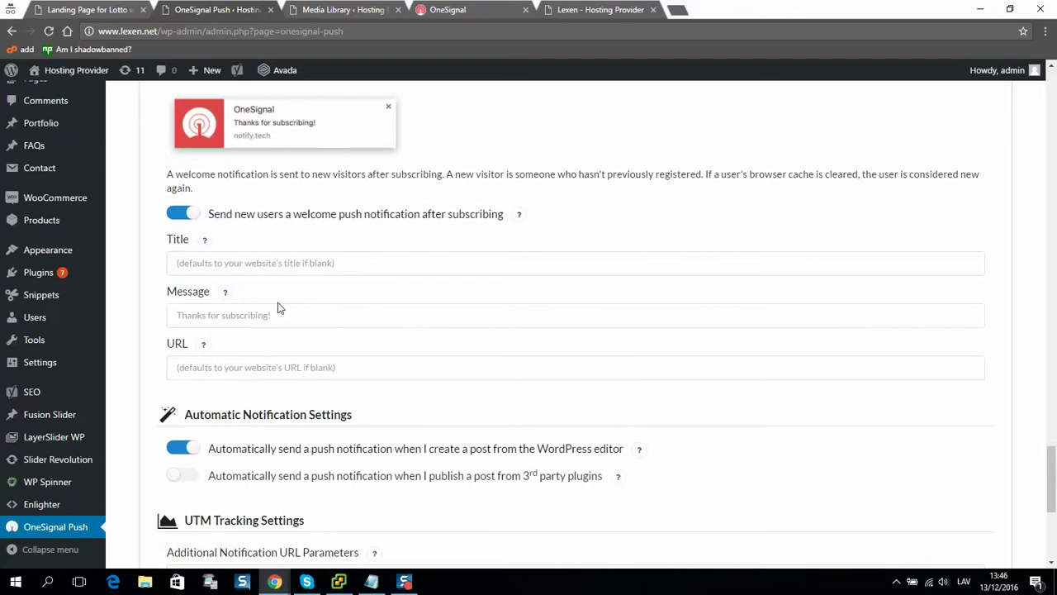
scroll(278, 307, "down", 5)
left_click(184, 467)
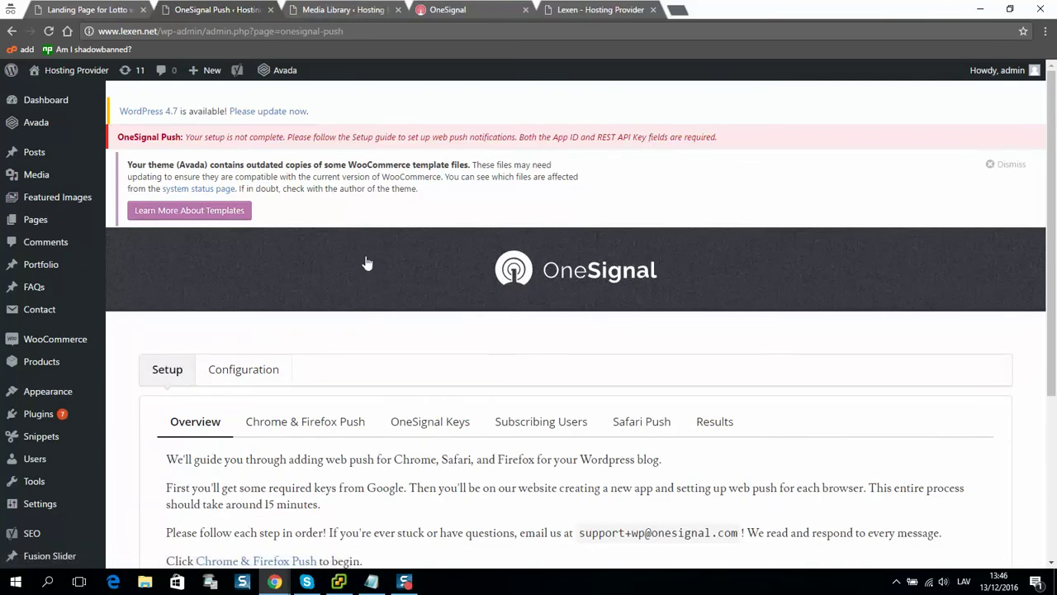
Reopen the plugin's configuration and review the saved account and sent notification settings.
scroll(371, 243, "down", 3)
scroll(263, 239, "up", 1)
scroll(239, 297, "up", 2)
left_click(233, 370)
scroll(303, 328, "down", 3)
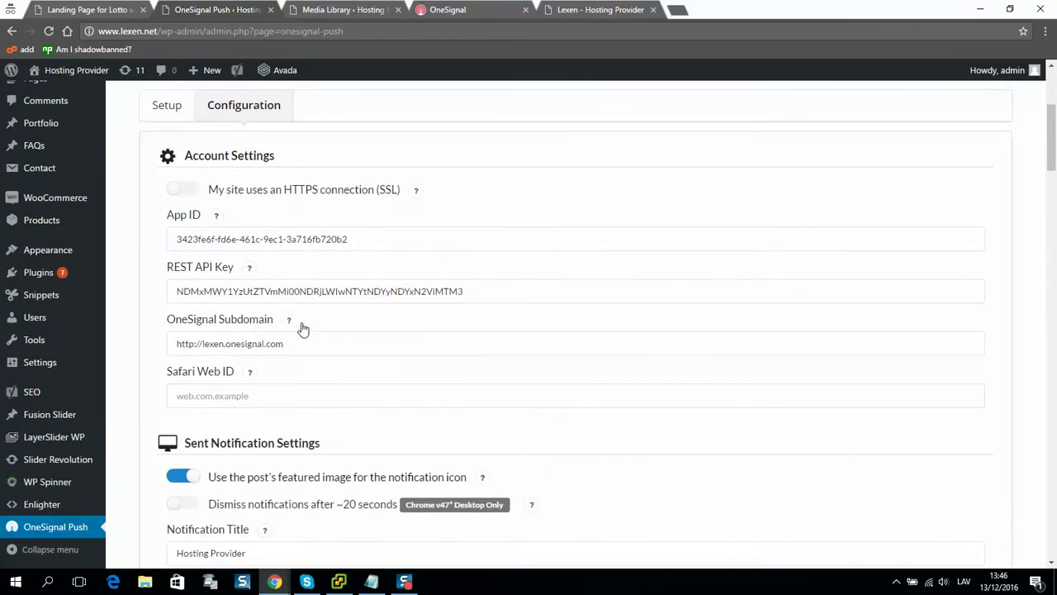
scroll(303, 328, "down", 3)
scroll(331, 305, "up", 2)
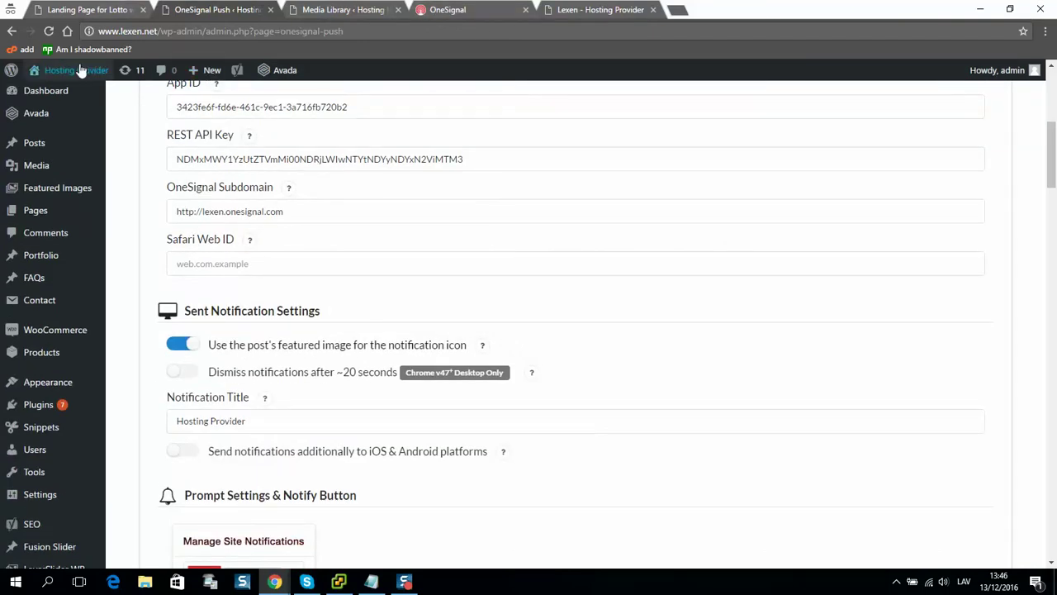
Open the live Lexen home page in a new tab and allow notifications in the subscription prompt.
mouse_move(75, 70)
middle_click(47, 93)
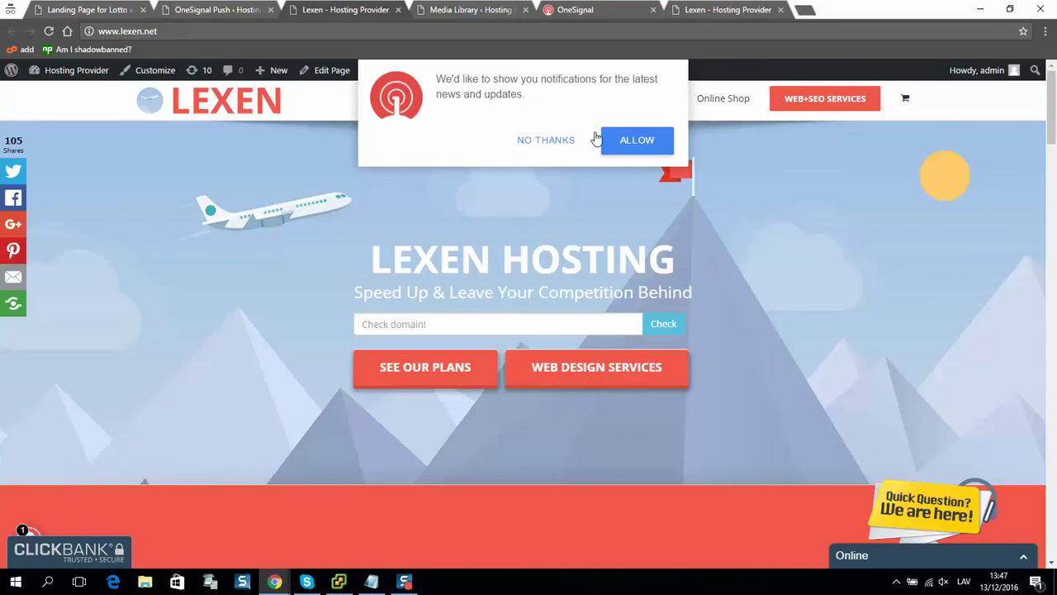
left_click(636, 142)
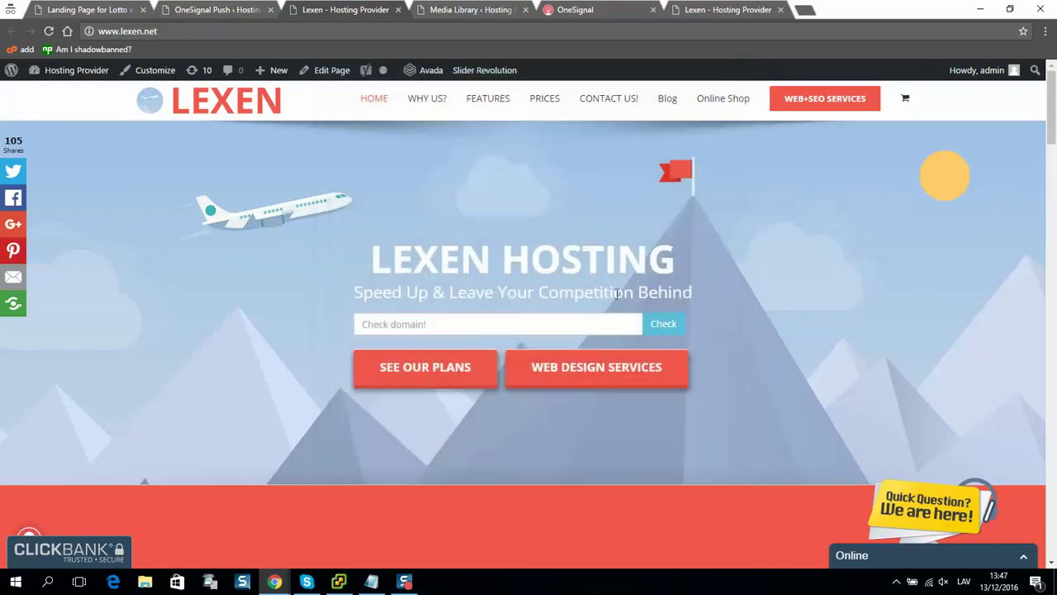
Look through the live home page down to the footer to check the notify bell's placement.
scroll(206, 388, "down", 2)
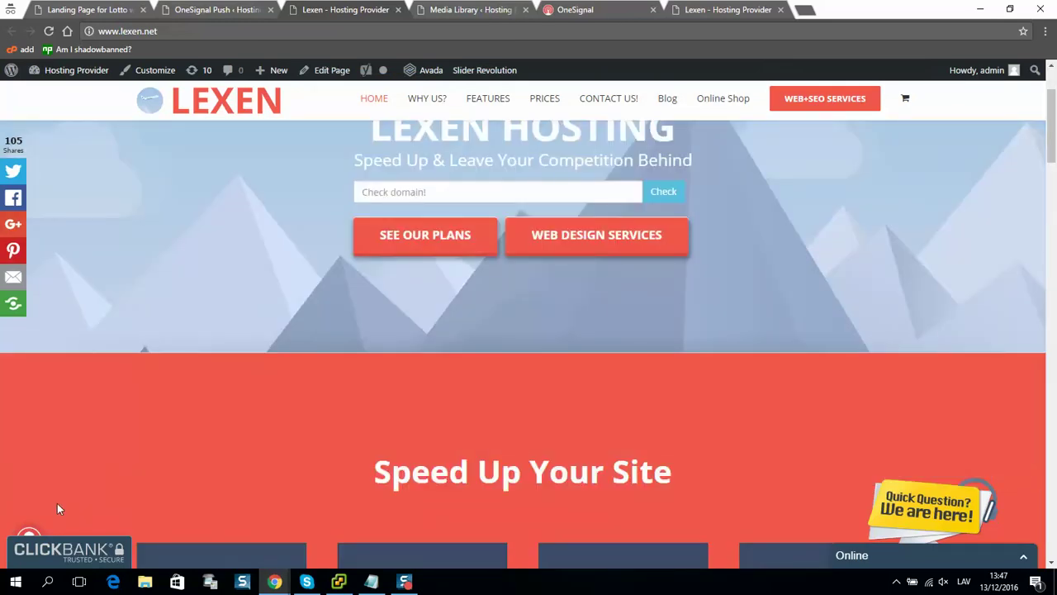
scroll(136, 314, "down", 10)
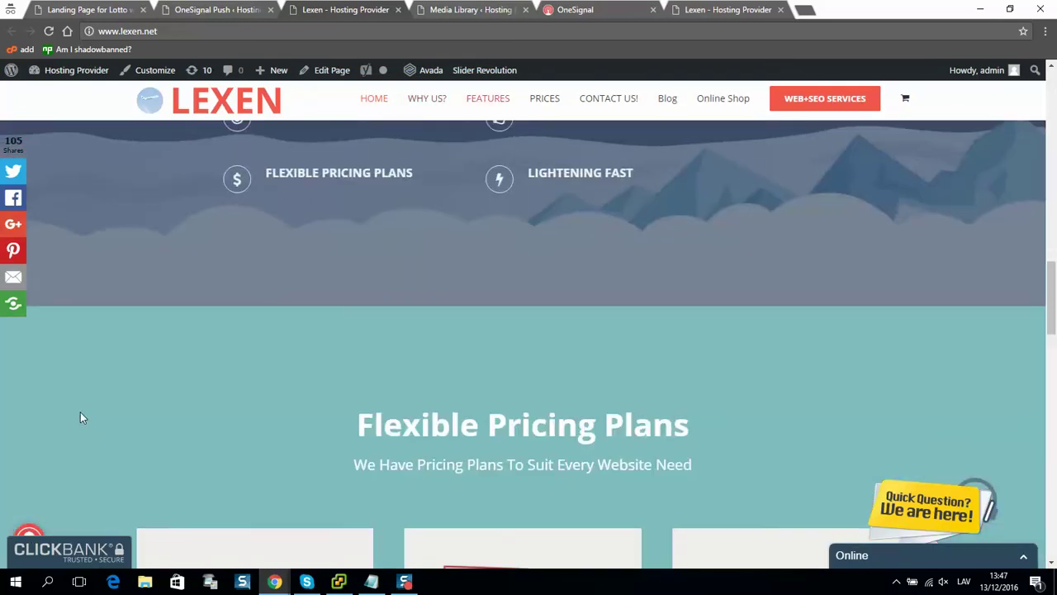
scroll(81, 413, "down", 15)
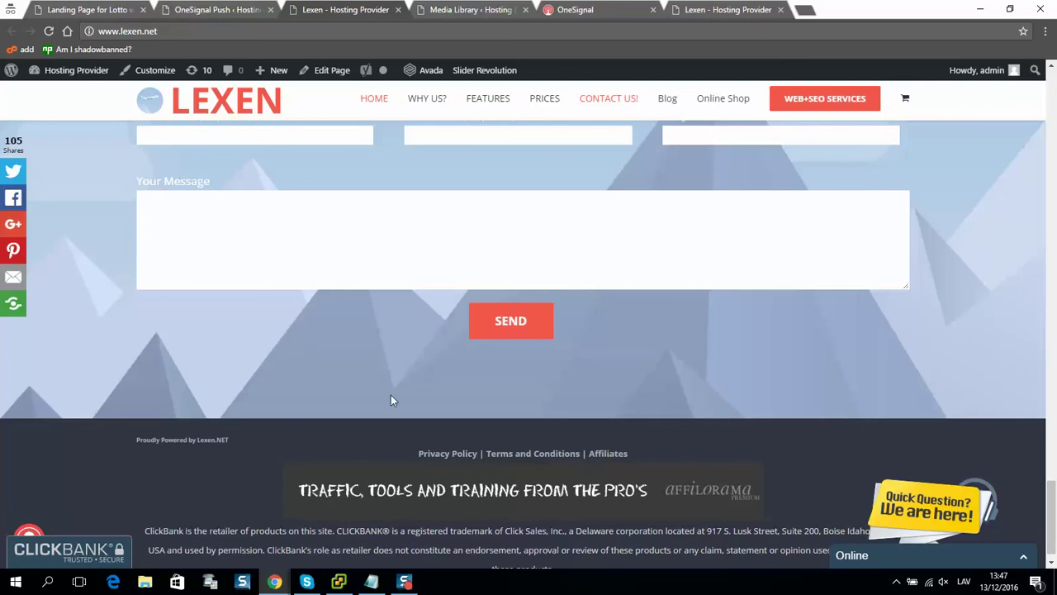
scroll(430, 331, "down", 1)
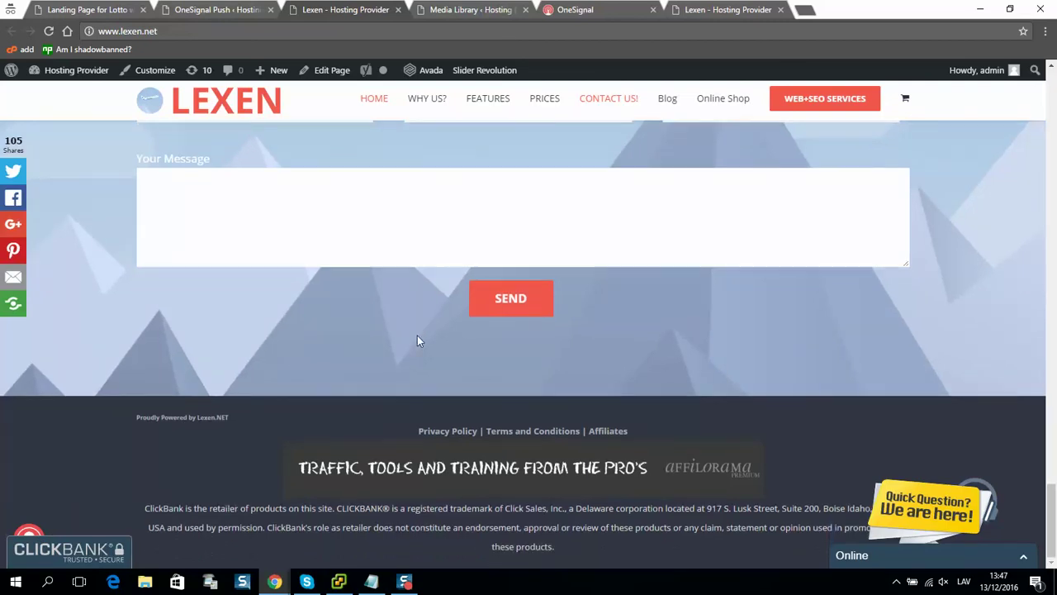